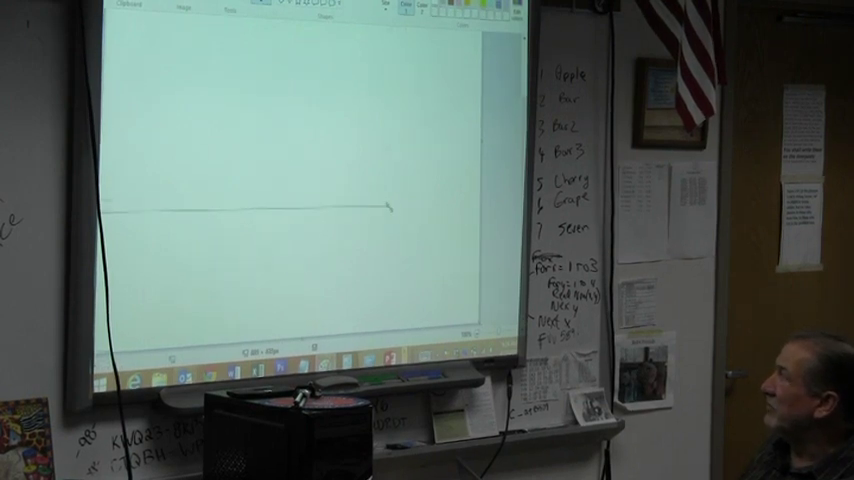
Resize the canvas to a small rectangle by dragging its bottom-right handle
{"action": "left_click_drag", "start_coordinate": [480, 330], "coordinate": [395, 295]}
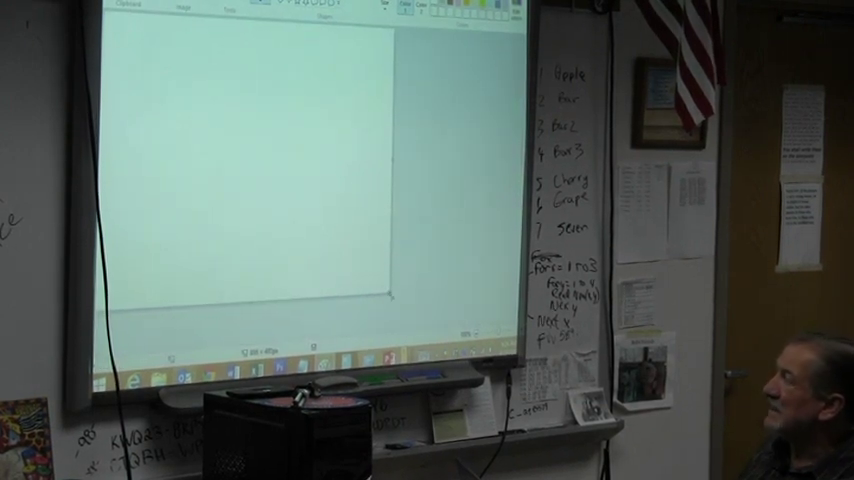
{"action": "left_click_drag", "start_coordinate": [390, 300], "coordinate": [377, 213]}
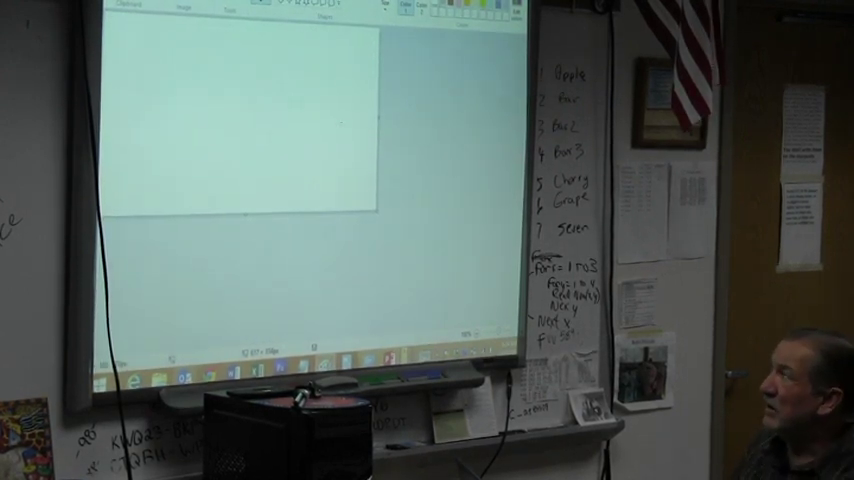
{"action": "left_click_drag", "start_coordinate": [375, 208], "coordinate": [410, 246]}
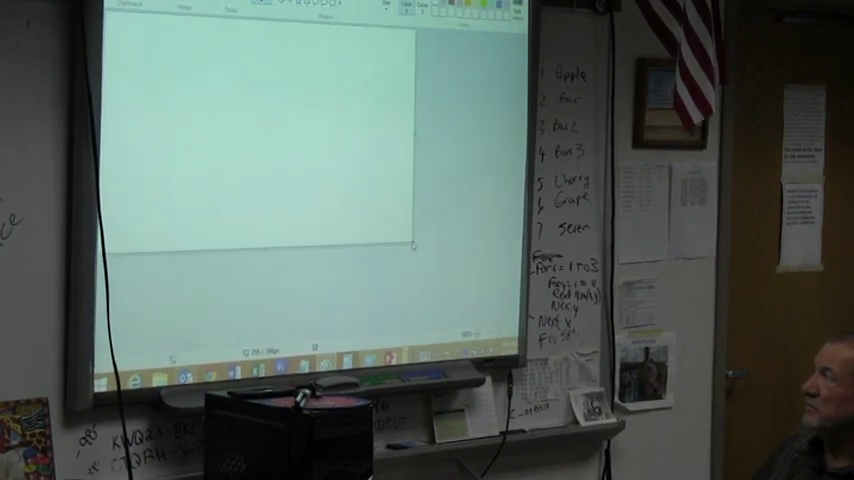
{"action": "left_click_drag", "start_coordinate": [412, 243], "coordinate": [372, 226]}
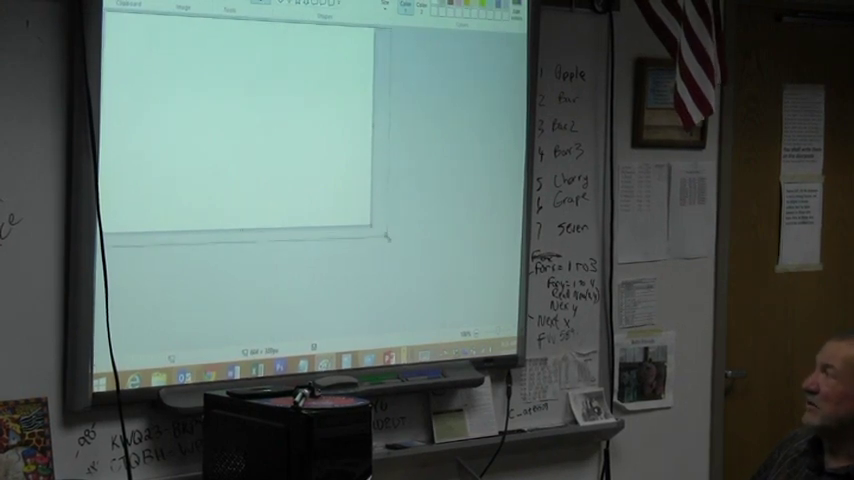
{"action": "left_click_drag", "start_coordinate": [374, 230], "coordinate": [397, 245]}
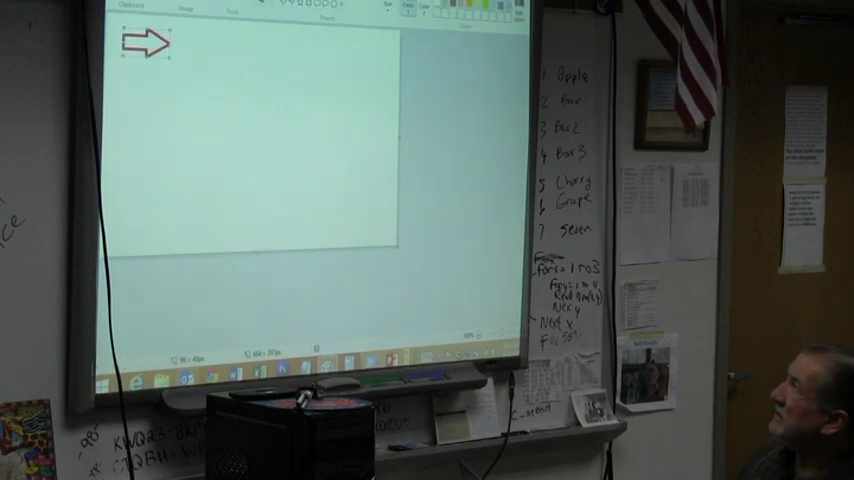
Fill the arrow outline with solid blue
{"action": "left_click", "coordinate": [150, 42]}
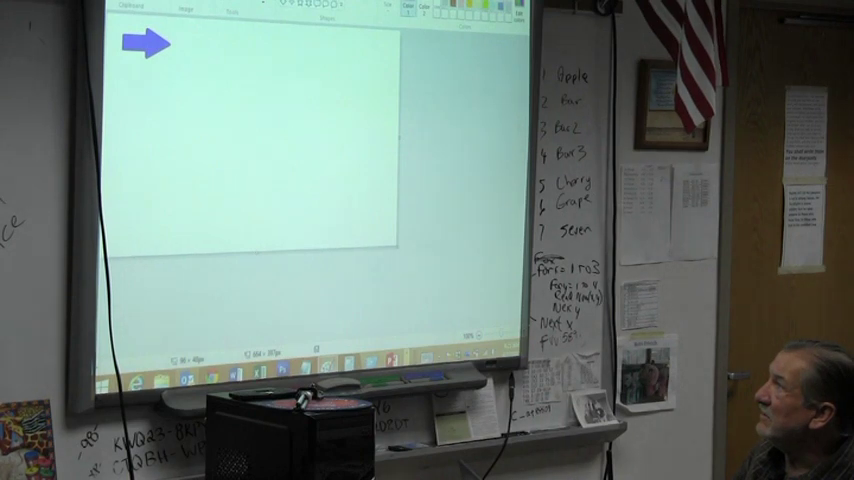
{"action": "left_click", "coordinate": [130, 8]}
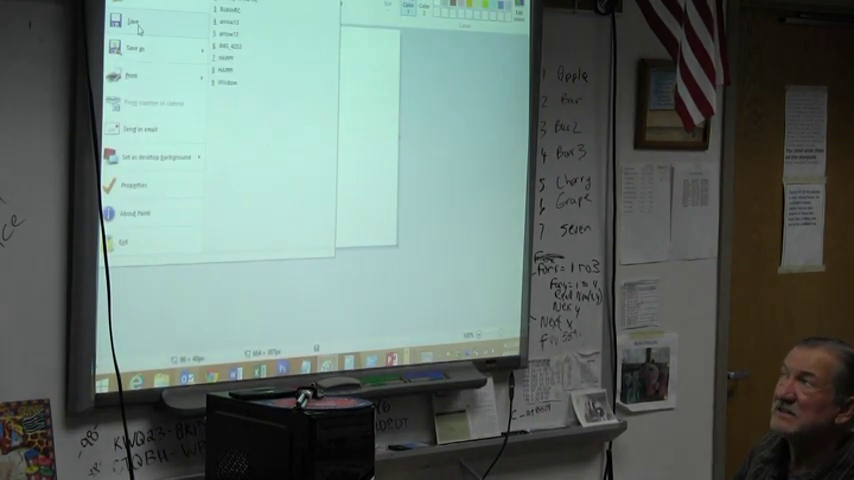
Start saving the picture with GIF as the file type
{"action": "left_click", "coordinate": [138, 27]}
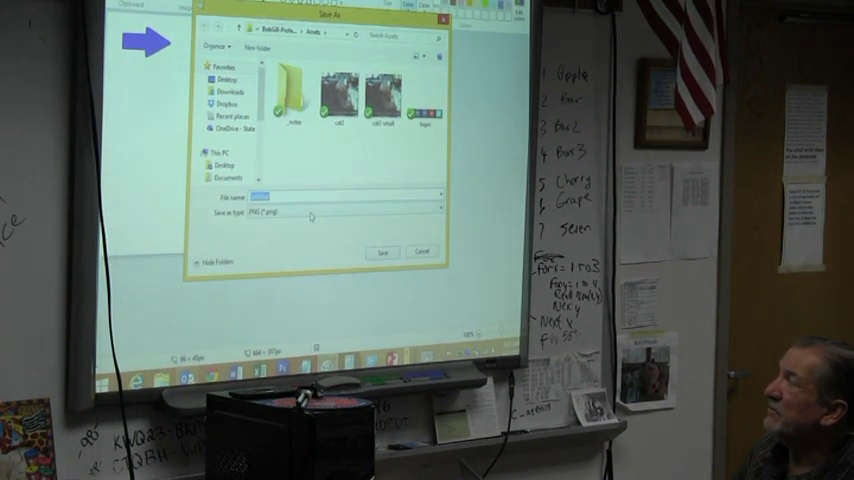
{"action": "left_click", "coordinate": [345, 211]}
{"action": "left_click", "coordinate": [262, 266]}
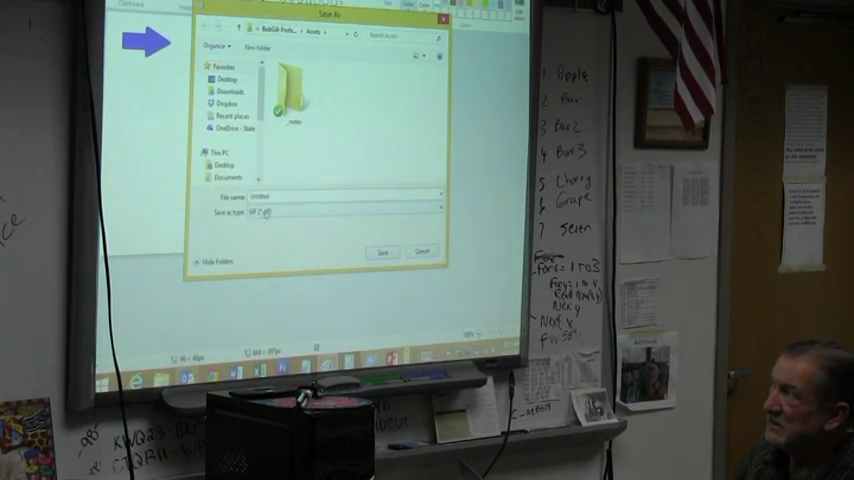
{"action": "left_click", "coordinate": [277, 197]}
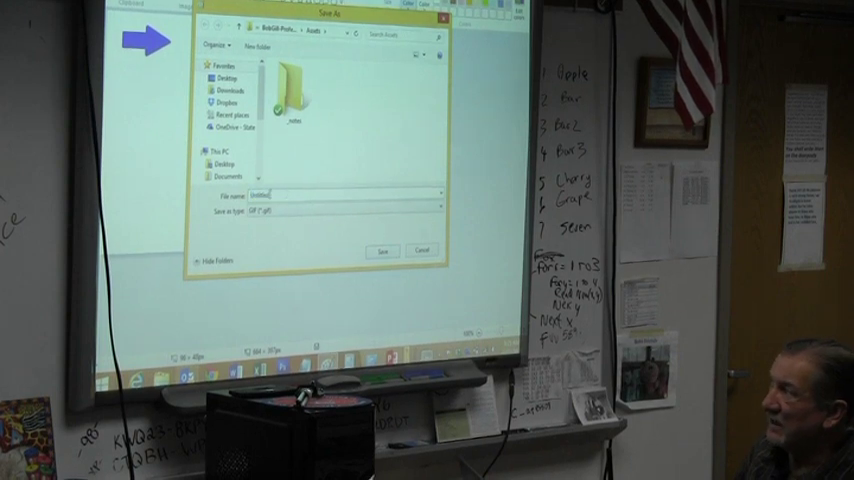
{"action": "left_click", "coordinate": [277, 212]}
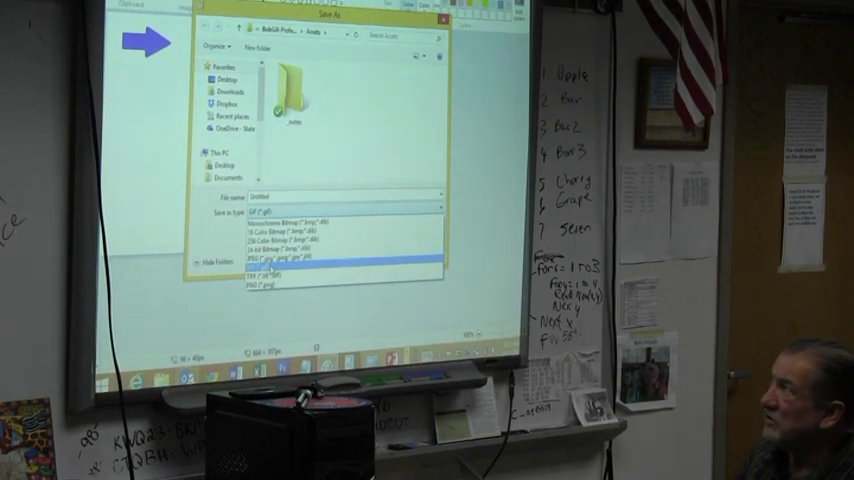
{"action": "left_click", "coordinate": [287, 160]}
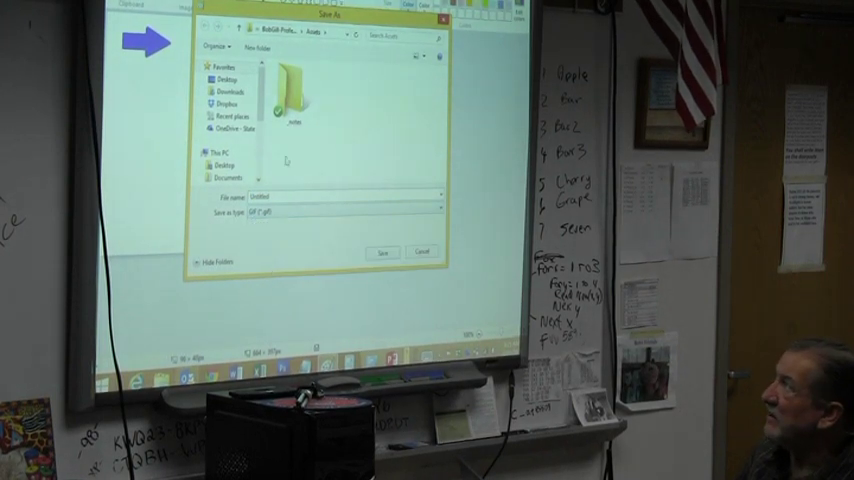
Navigate up the folder tree to Dropbox and open the spring course folder
{"action": "left_click", "coordinate": [280, 33]}
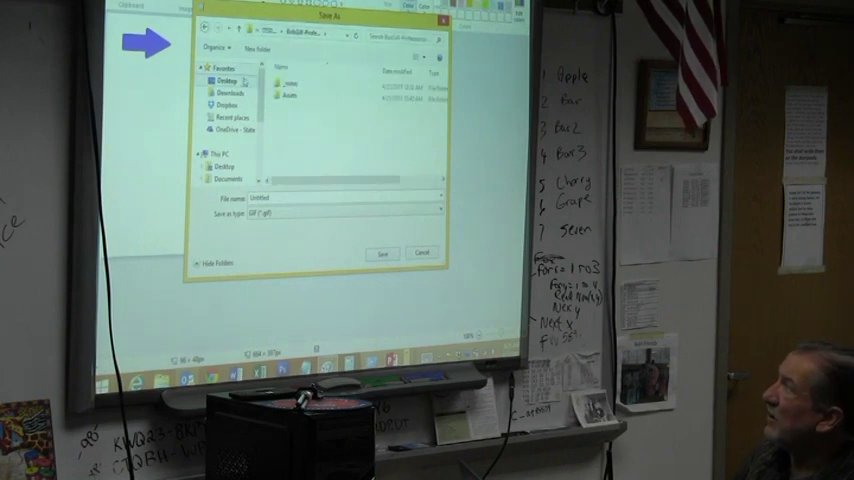
{"action": "left_click", "coordinate": [268, 33]}
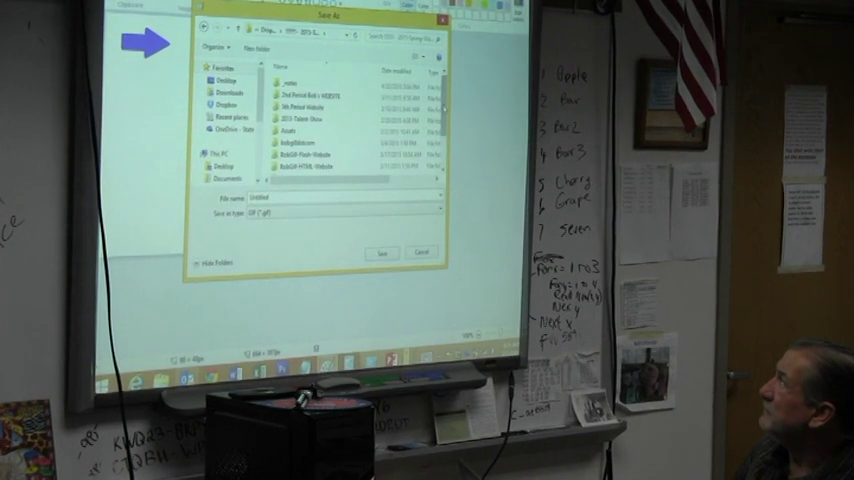
{"action": "scroll", "coordinate": [350, 125], "scroll_direction": "down", "scroll_amount": 1}
{"action": "scroll", "coordinate": [350, 125], "scroll_direction": "down", "scroll_amount": 1}
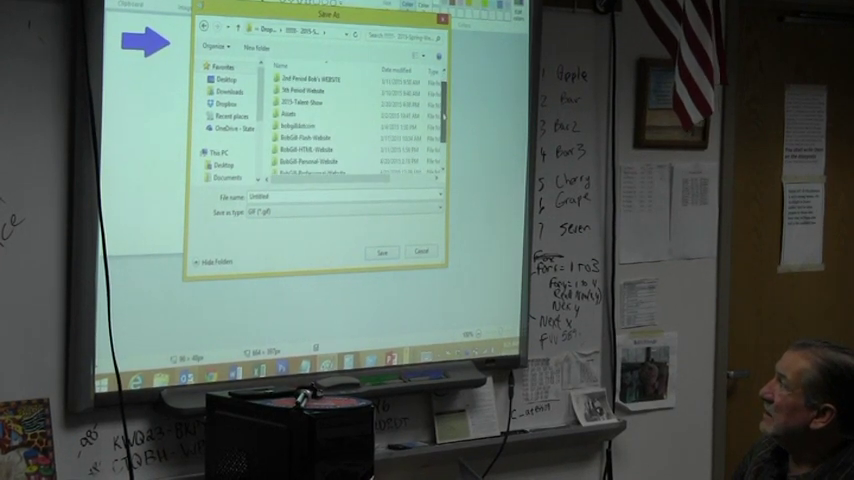
{"action": "key", "text": "alt+Up"}
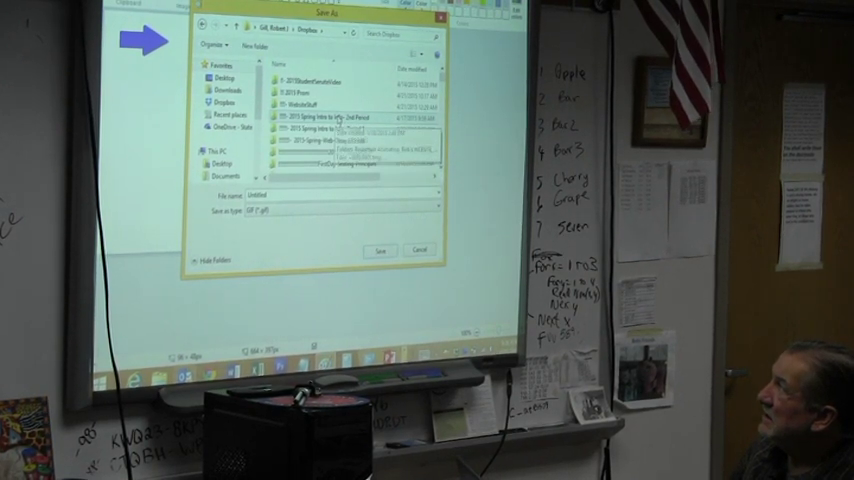
{"action": "double_click", "coordinate": [330, 118]}
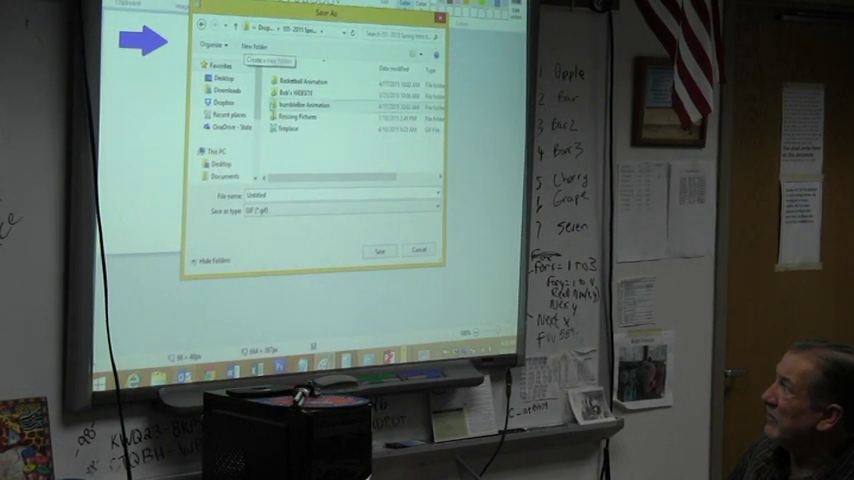
Create a new folder named Arrow Animation in the course folder
{"action": "right_click", "coordinate": [289, 150]}
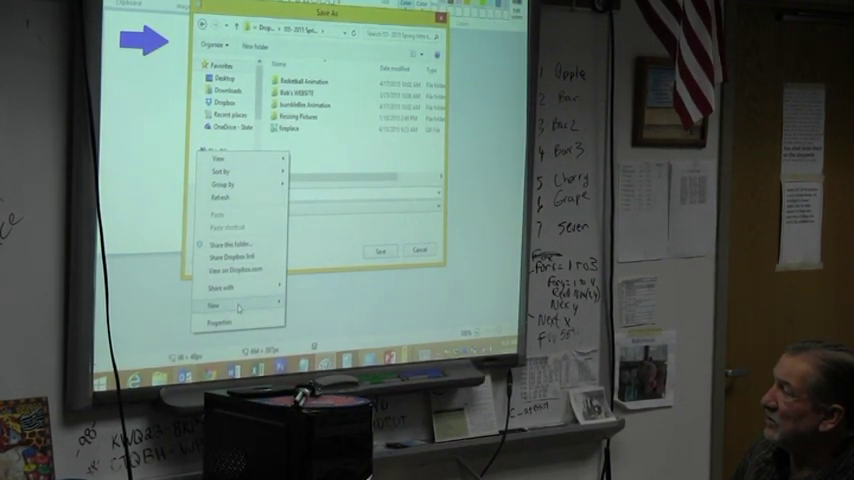
{"action": "left_click", "coordinate": [238, 306]}
{"action": "left_click", "coordinate": [310, 168]}
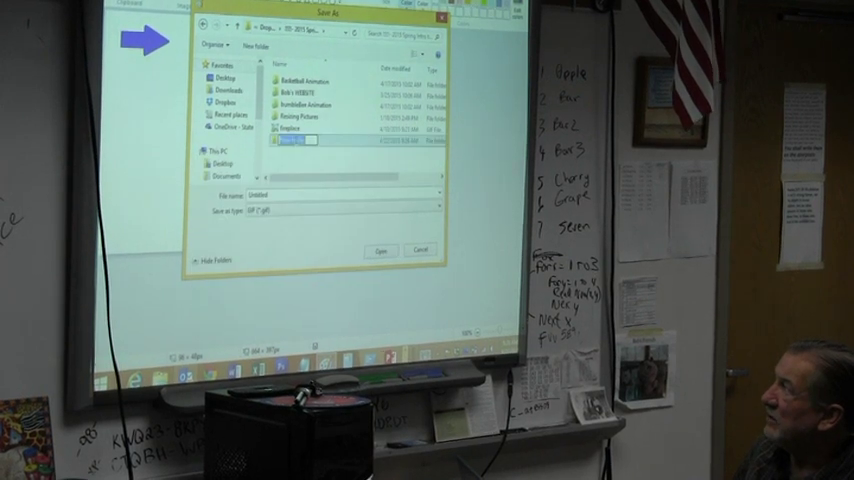
{"action": "type", "text": "d"}
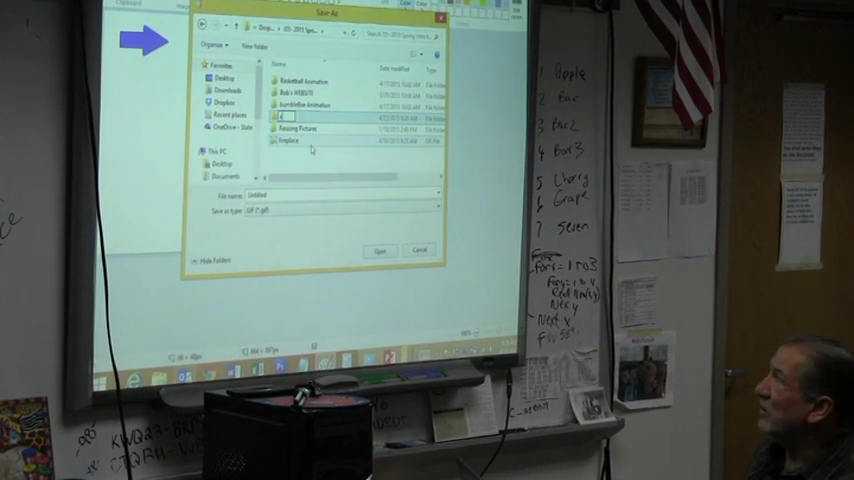
{"action": "type", "text": "ance"}
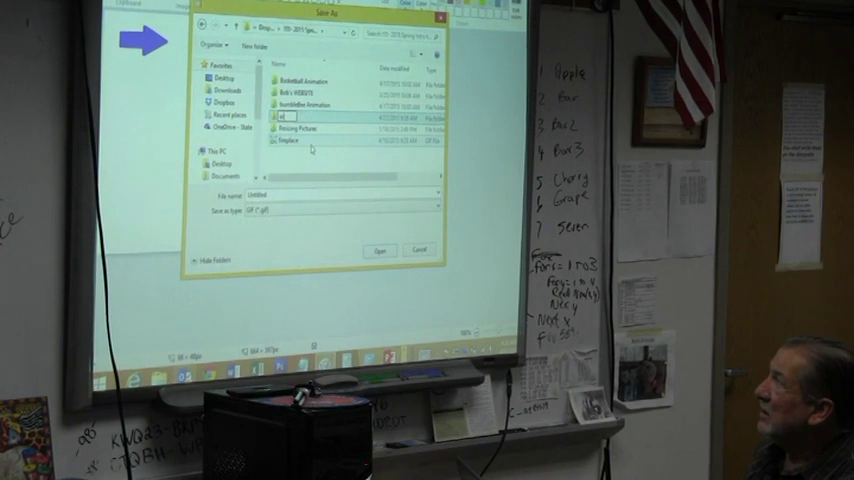
{"action": "type", "text": "Ani"}
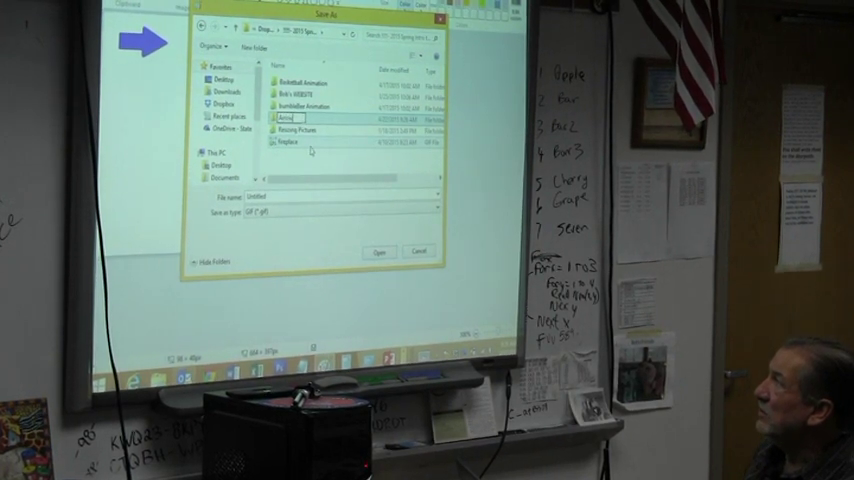
{"action": "type", "text": "mation"}
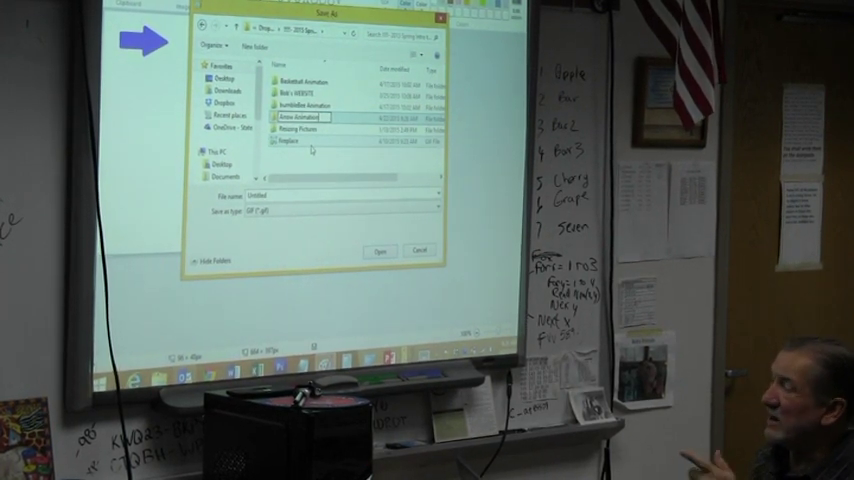
{"action": "key", "text": "Return"}
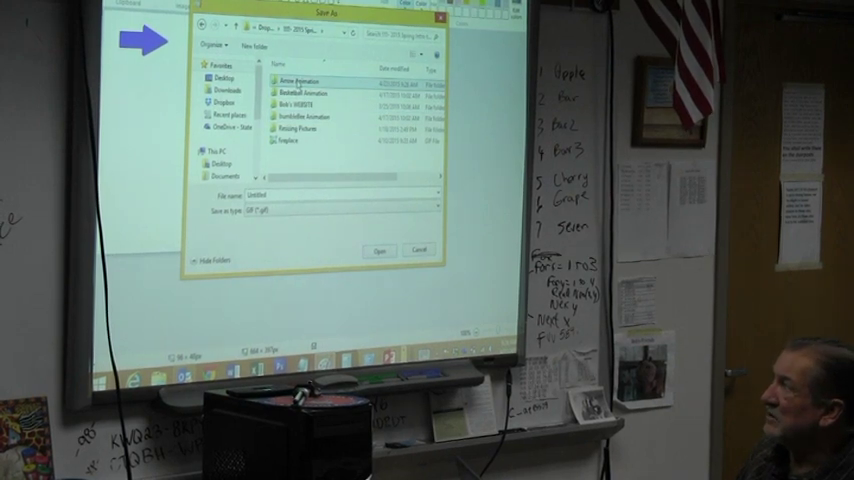
Save the first frame as a GIF in Arrow Animation, accepting the colour-quality warning
{"action": "double_click", "coordinate": [297, 81]}
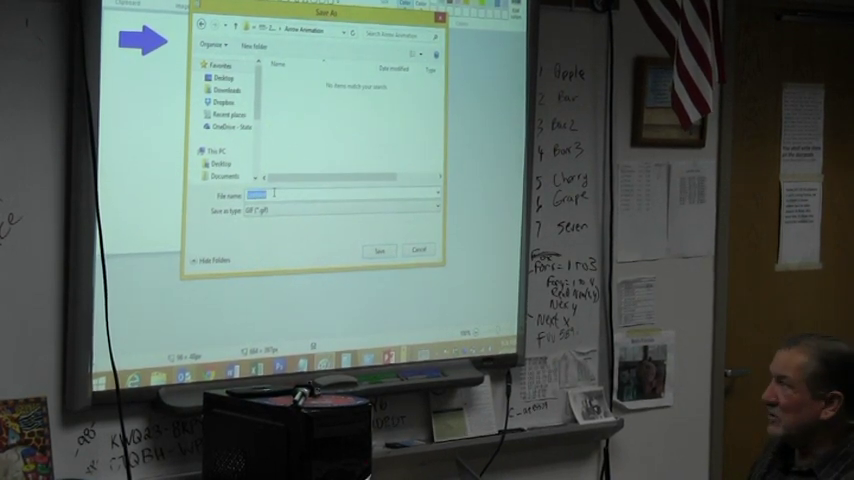
{"action": "type", "text": "arrow1"}
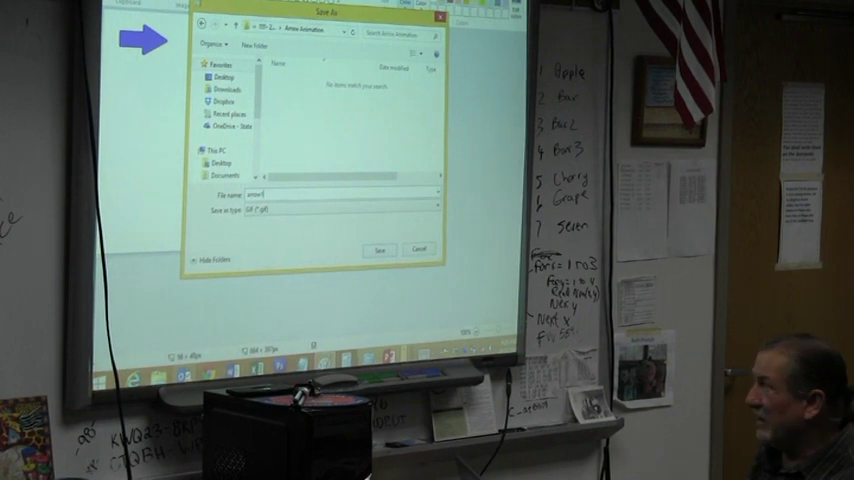
{"action": "key", "text": "Return"}
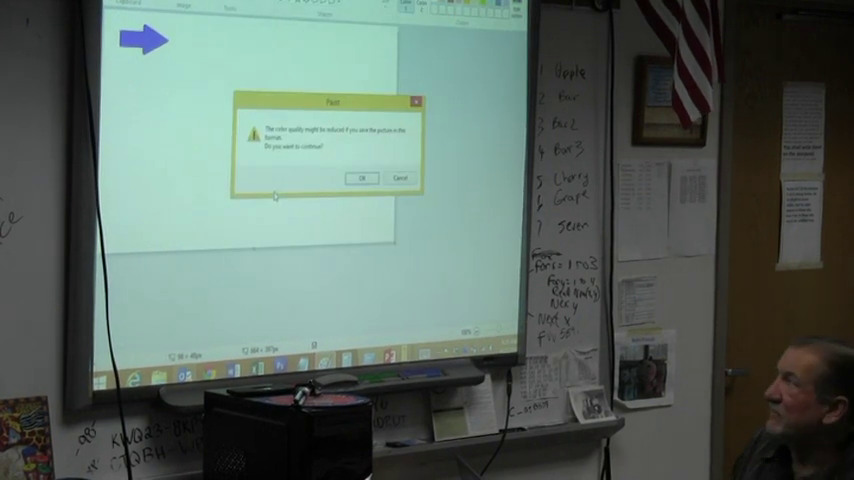
{"action": "left_click", "coordinate": [362, 178]}
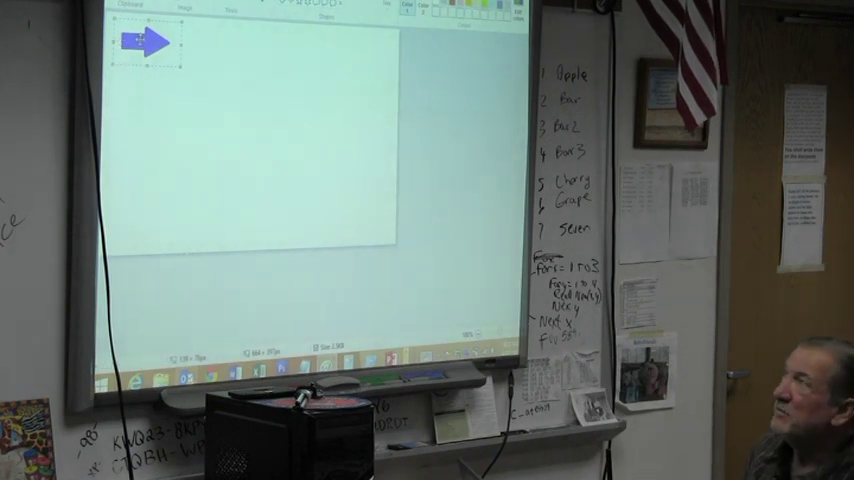
Move the arrow to the top centre and save it as arrow2
{"action": "left_click_drag", "start_coordinate": [147, 42], "coordinate": [267, 50]}
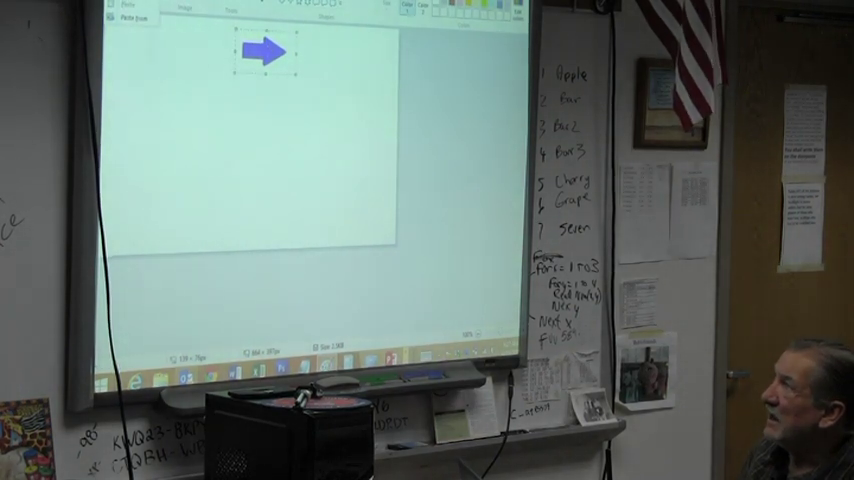
{"action": "left_click", "coordinate": [128, 12]}
{"action": "left_click", "coordinate": [130, 46]}
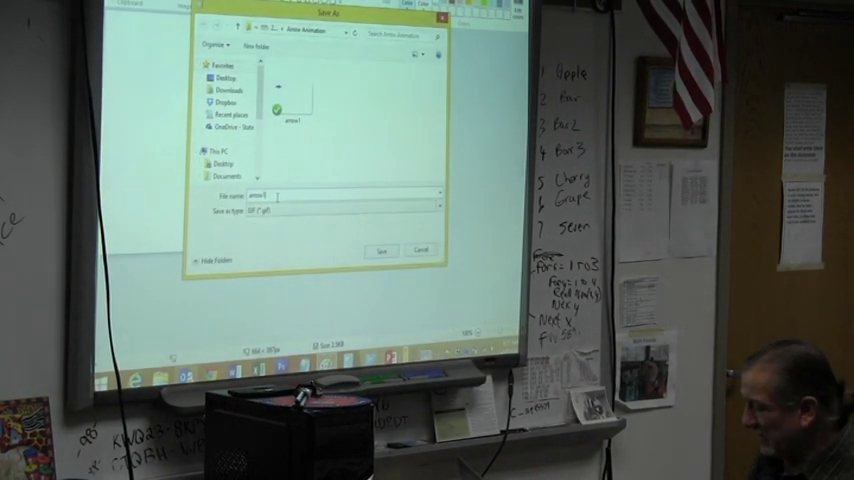
{"action": "type", "text": "arrow2"}
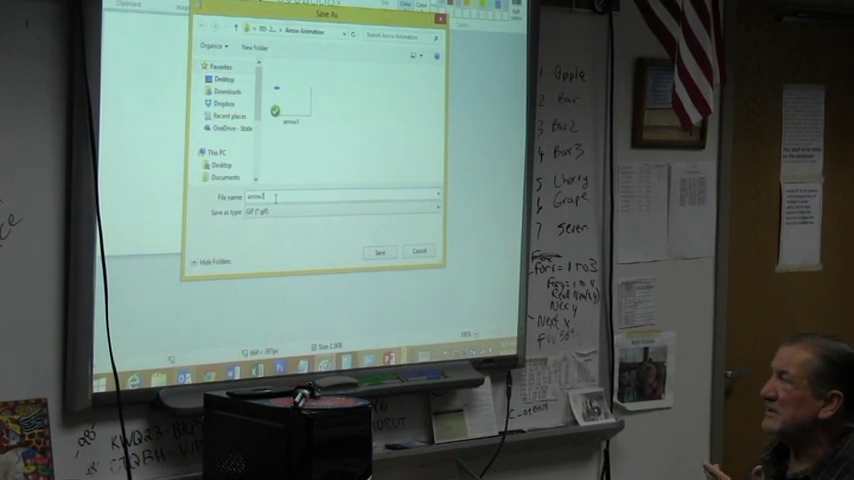
{"action": "key", "text": "Return"}
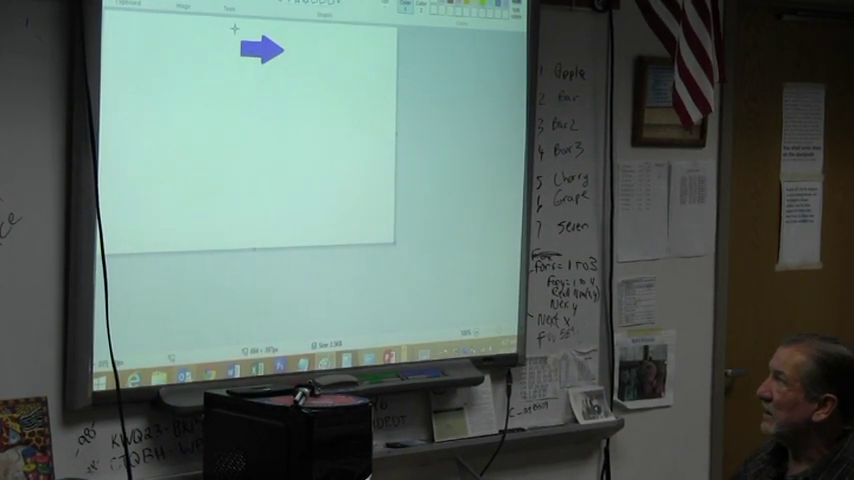
Move the arrow to the top-right and begin saving it as arrow3
{"action": "mouse_move", "coordinate": [234, 28]}
{"action": "left_mouse_down"}
{"action": "mouse_move", "coordinate": [262, 58]}
{"action": "mouse_move", "coordinate": [363, 57]}
{"action": "left_mouse_up"}
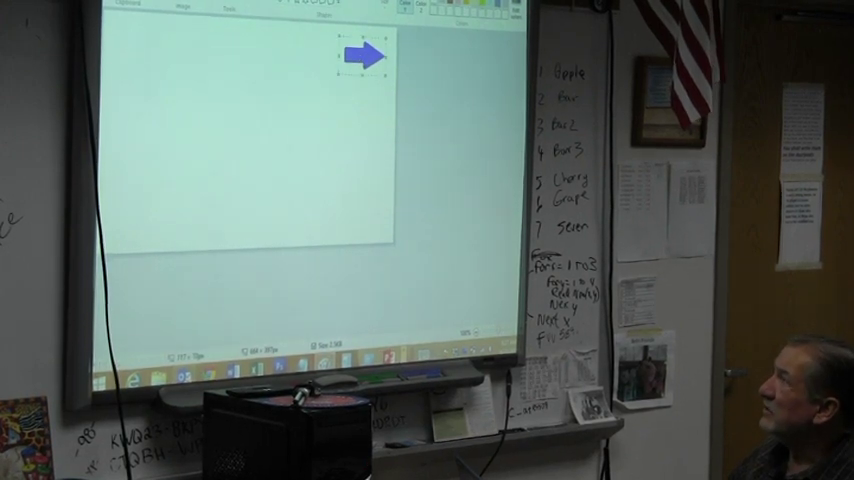
{"action": "key", "text": "alt+f"}
{"action": "key", "text": "a"}
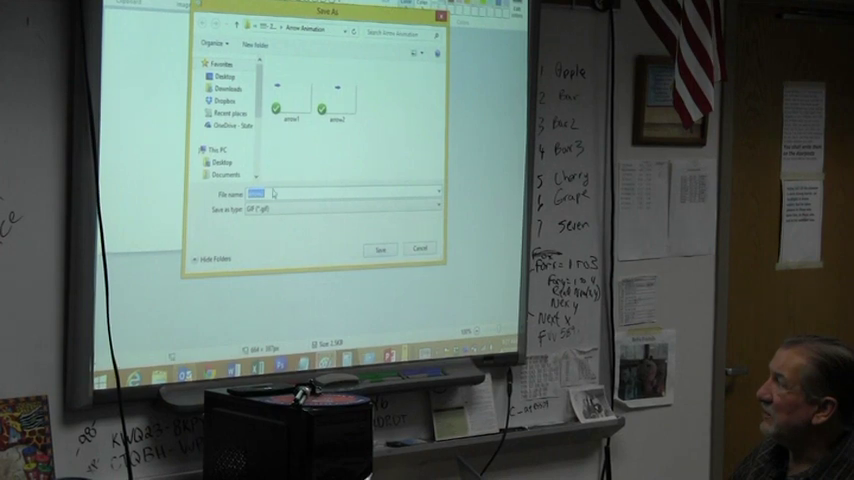
{"action": "type", "text": "arrow3"}
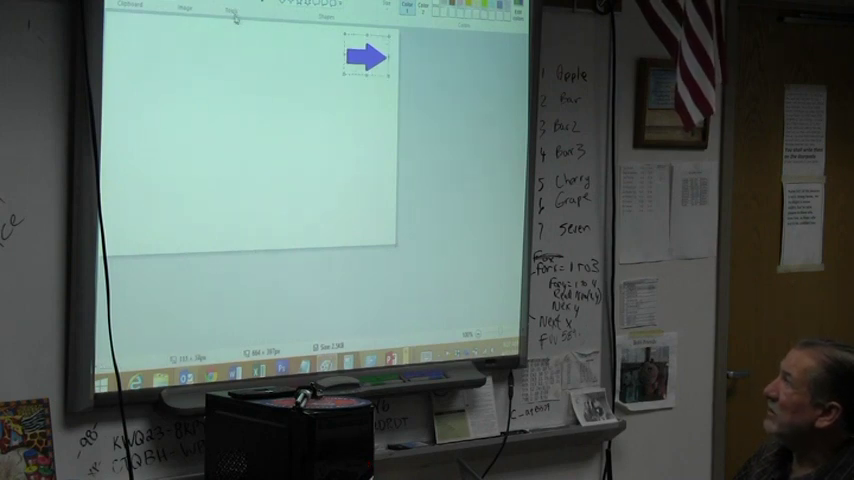
Rotate the arrow 90° right to point down and save it as arrow4
{"action": "left_click", "coordinate": [150, 4]}
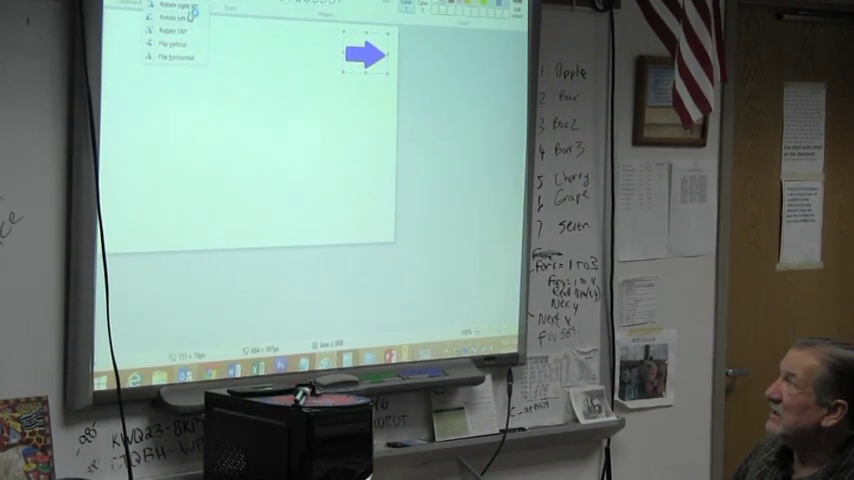
{"action": "left_click", "coordinate": [180, 6]}
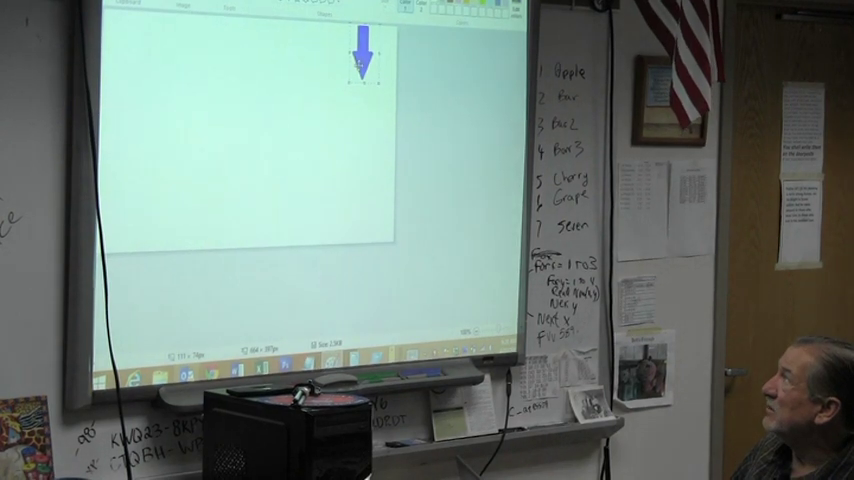
{"action": "left_click_drag", "start_coordinate": [360, 62], "coordinate": [374, 80]}
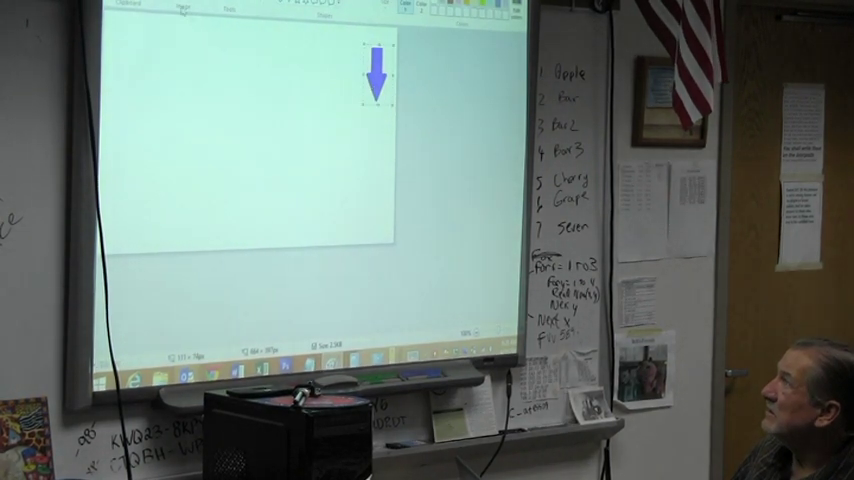
{"action": "left_click", "coordinate": [122, 6]}
{"action": "left_click", "coordinate": [133, 46]}
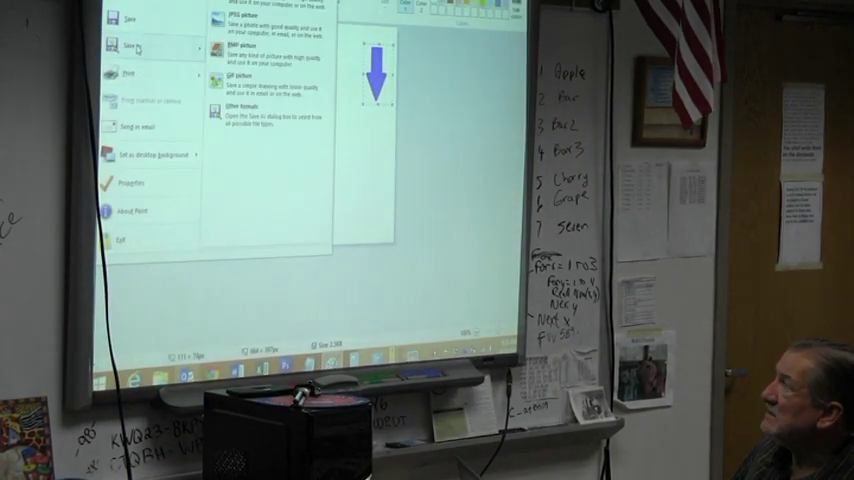
{"action": "left_click", "coordinate": [260, 75]}
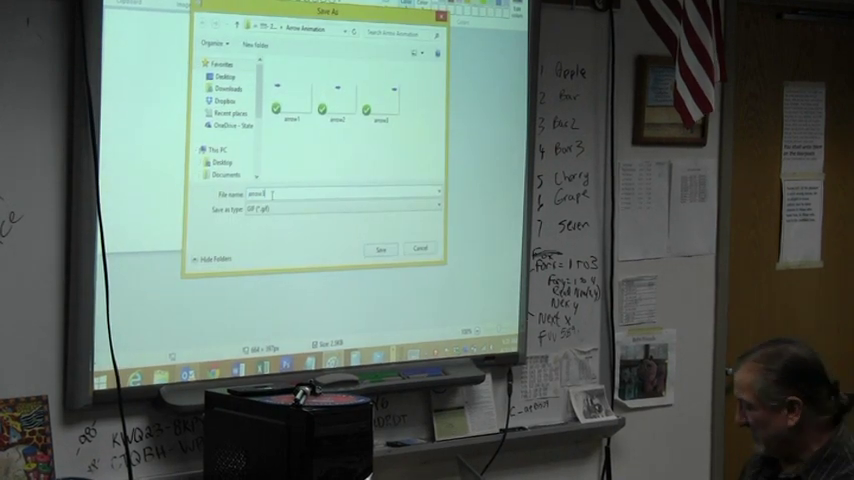
{"action": "type", "text": "4"}
{"action": "key", "text": "Return"}
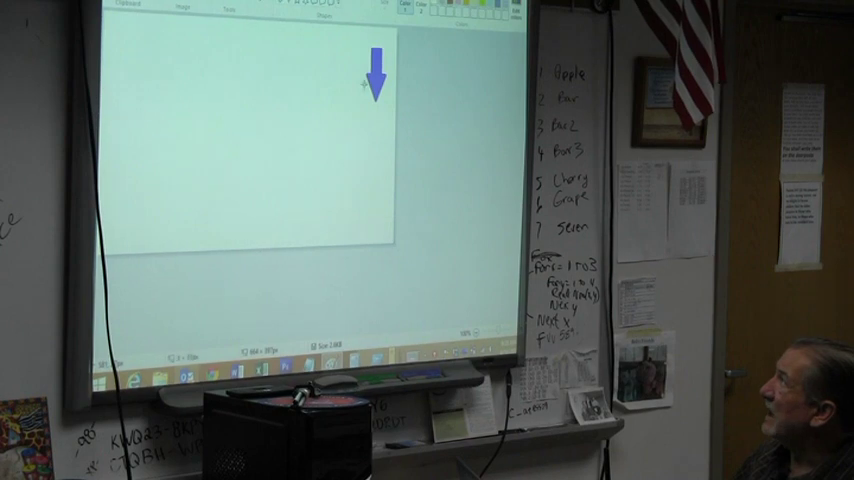
Slide the arrow down the right edge and save it as arrow5
{"action": "mouse_move", "coordinate": [364, 42]}
{"action": "left_mouse_down"}
{"action": "mouse_move", "coordinate": [386, 104]}
{"action": "mouse_move", "coordinate": [376, 135]}
{"action": "left_mouse_up"}
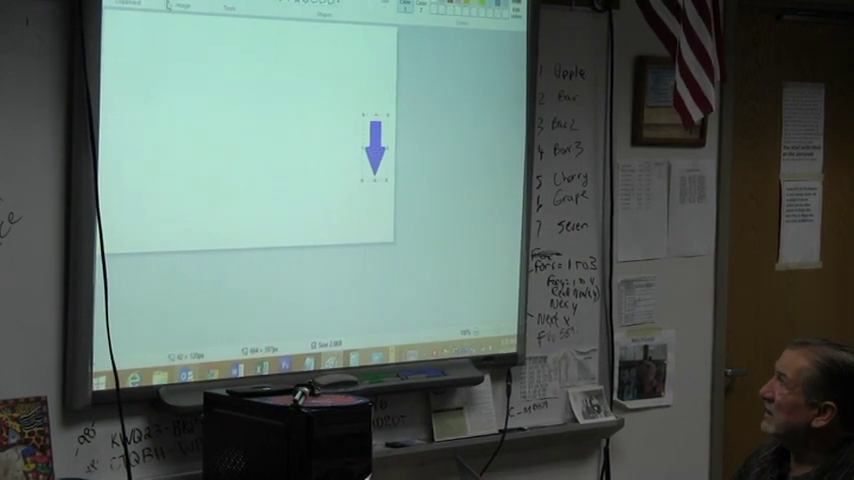
{"action": "left_click", "coordinate": [118, 6]}
{"action": "left_click", "coordinate": [133, 46]}
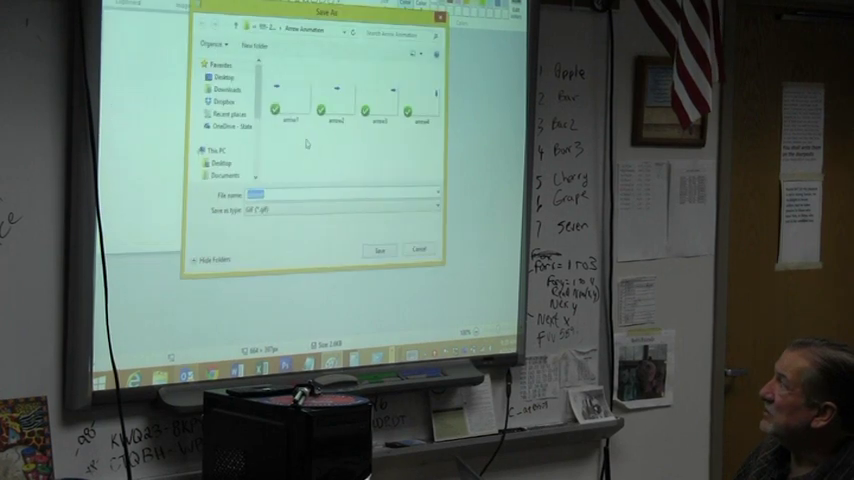
{"action": "type", "text": "5"}
{"action": "key", "text": "Return"}
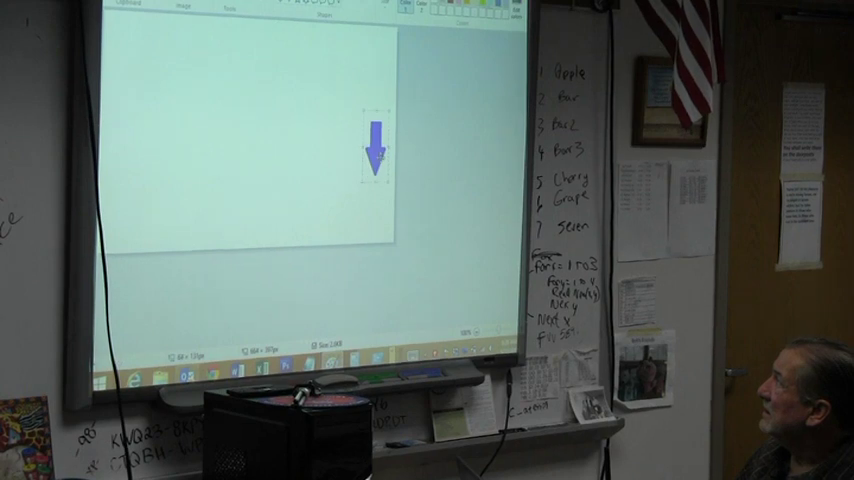
Move the arrow to the bottom-right corner, save it as arrow6, and reselect it
{"action": "left_click_drag", "start_coordinate": [377, 150], "coordinate": [378, 208]}
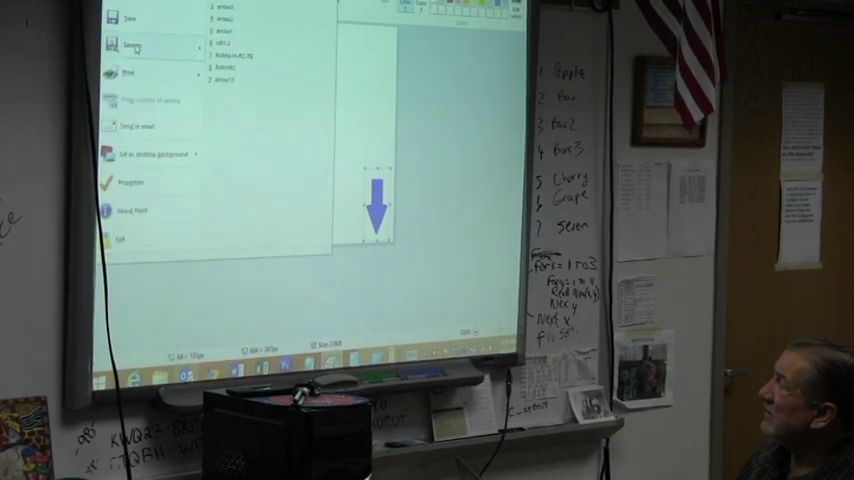
{"action": "key", "text": "F12"}
{"action": "type", "text": "arrow5"}
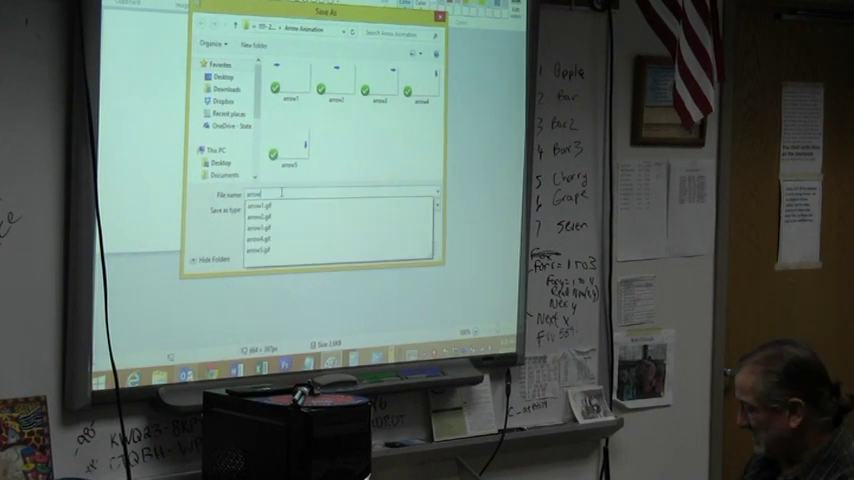
{"action": "key", "text": "Return"}
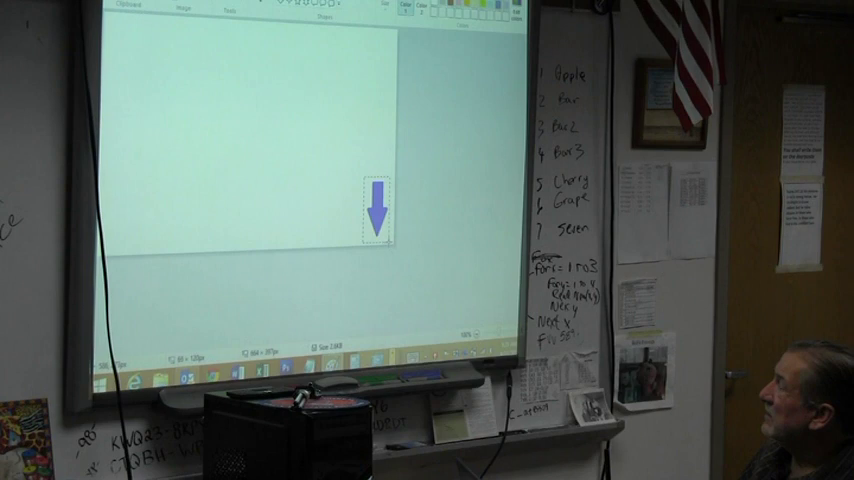
{"action": "left_click_drag", "start_coordinate": [364, 176], "coordinate": [392, 240]}
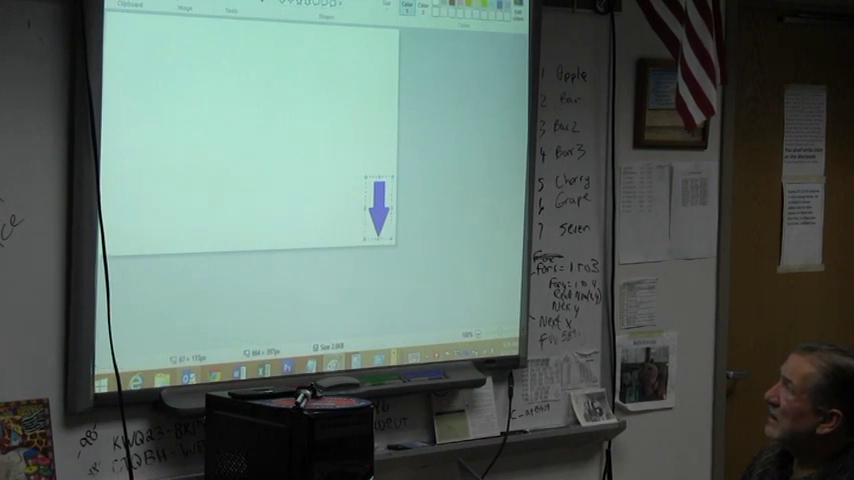
{"action": "left_click", "coordinate": [203, 5]}
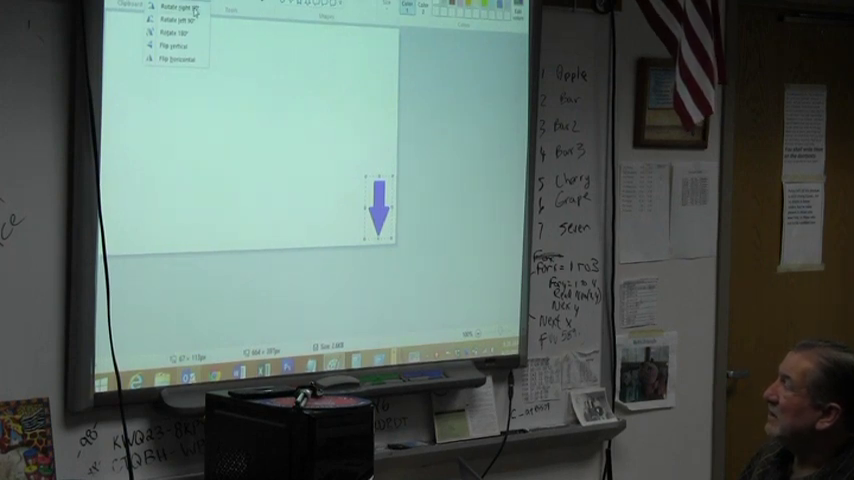
Rotate the arrow to point left and save the left-pointing frame
{"action": "left_click", "coordinate": [180, 8]}
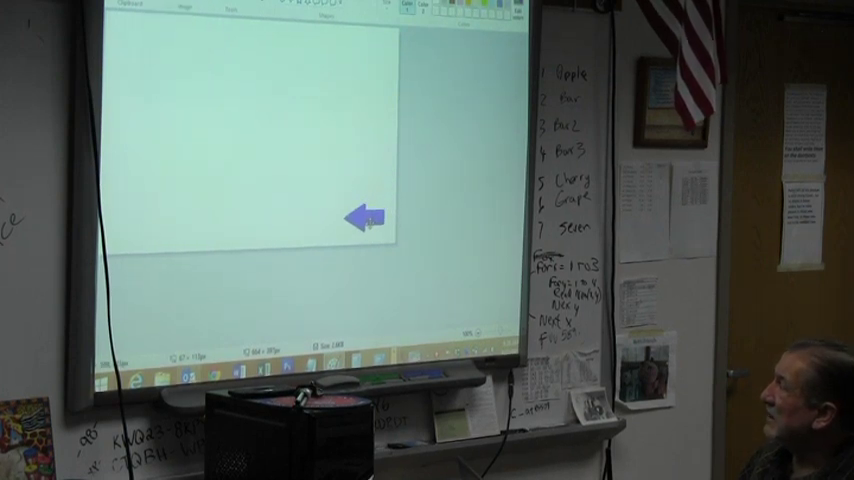
{"action": "left_click", "coordinate": [125, 5]}
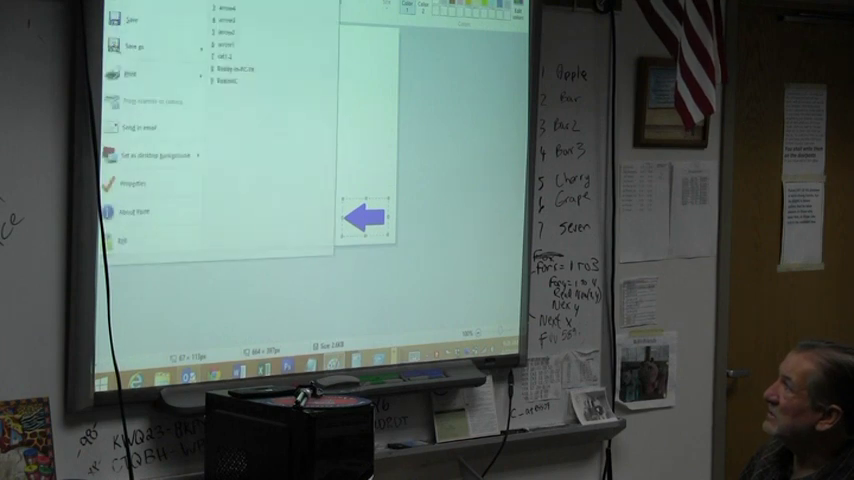
{"action": "left_click", "coordinate": [140, 45]}
{"action": "type", "text": "arrow"}
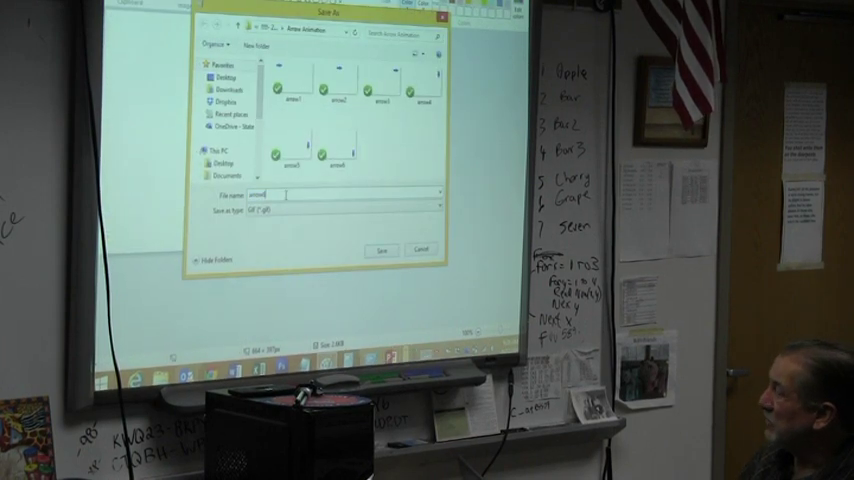
{"action": "key", "text": "Return"}
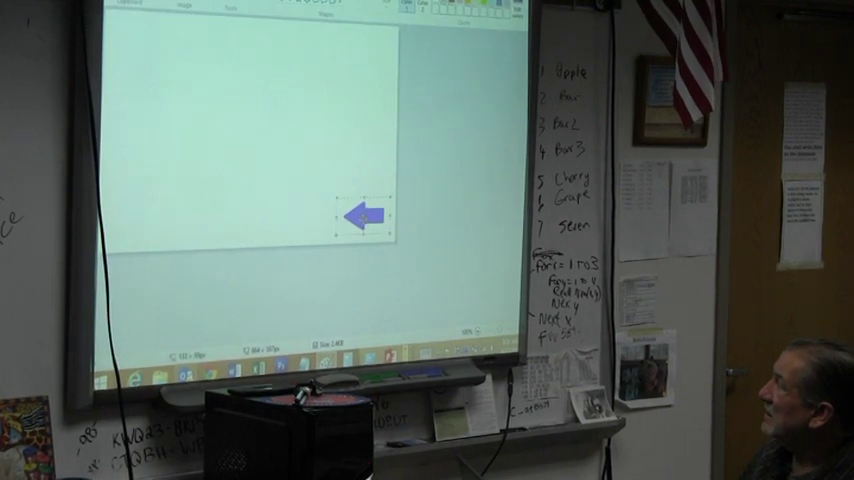
Move the arrow left along the canvas bottom and save it as arrow8
{"action": "left_click_drag", "start_coordinate": [365, 218], "coordinate": [258, 218]}
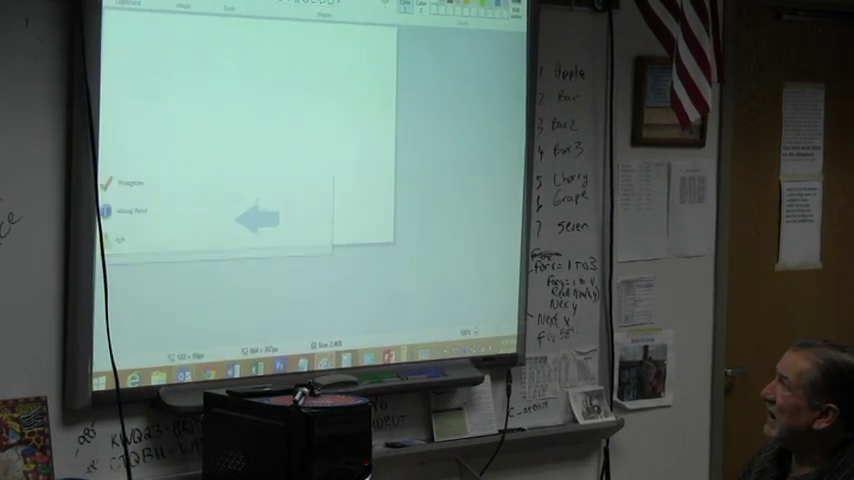
{"action": "left_click", "coordinate": [115, 8]}
{"action": "left_click", "coordinate": [128, 45]}
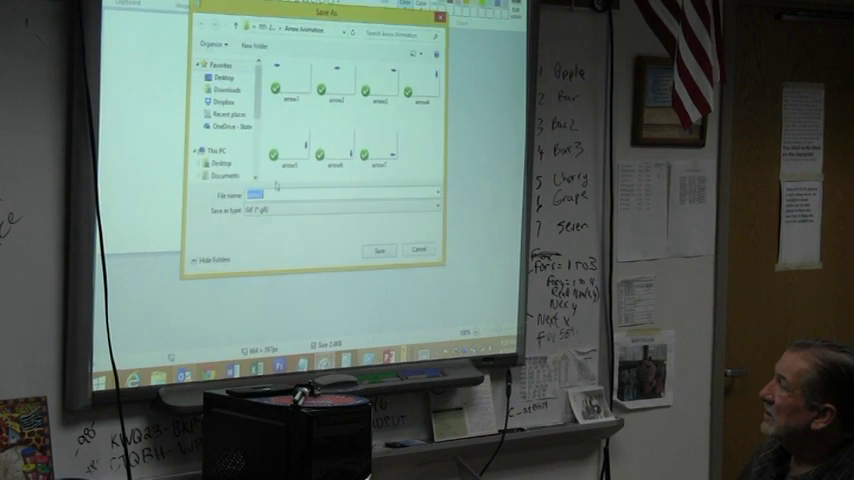
{"action": "type", "text": "8"}
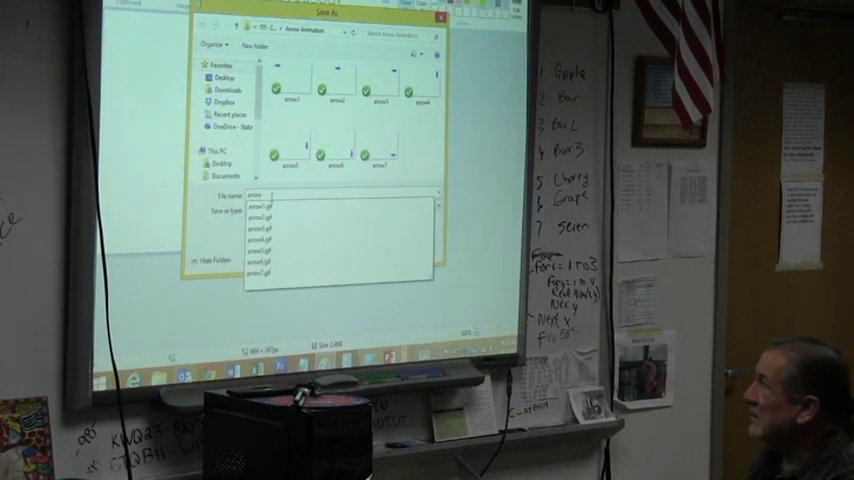
{"action": "key", "text": "Return"}
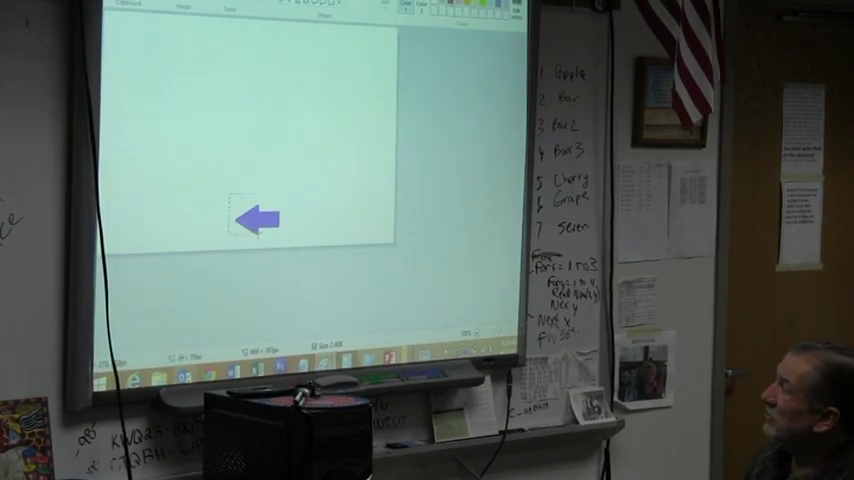
Move the arrow to the canvas's left edge and save it as arrow9
{"action": "left_click_drag", "start_coordinate": [260, 218], "coordinate": [145, 215]}
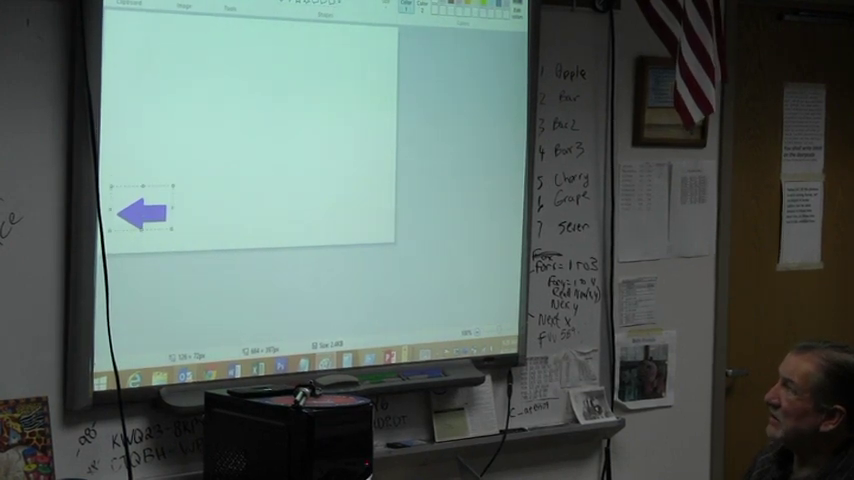
{"action": "left_click", "coordinate": [125, 5]}
{"action": "left_click", "coordinate": [230, 60]}
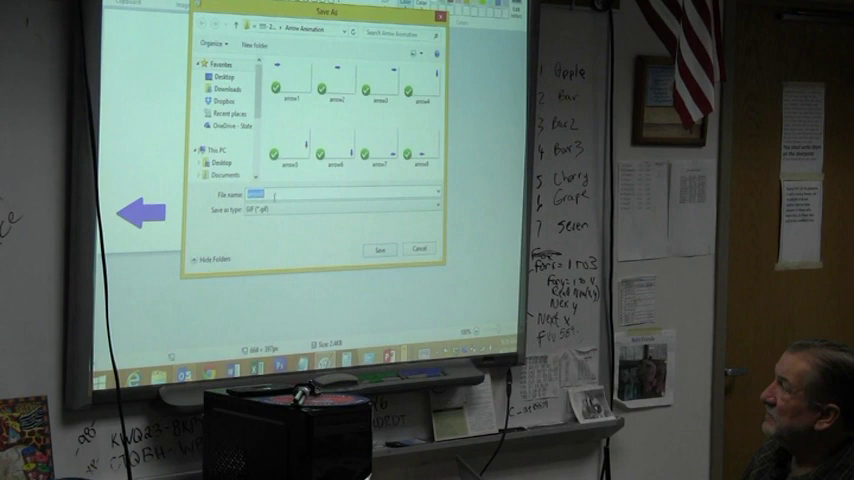
{"action": "type", "text": "arrow"}
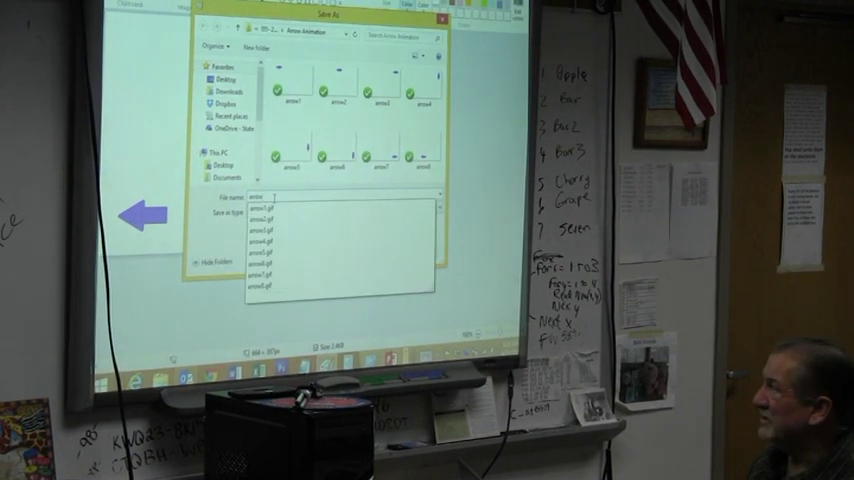
{"action": "type", "text": "9"}
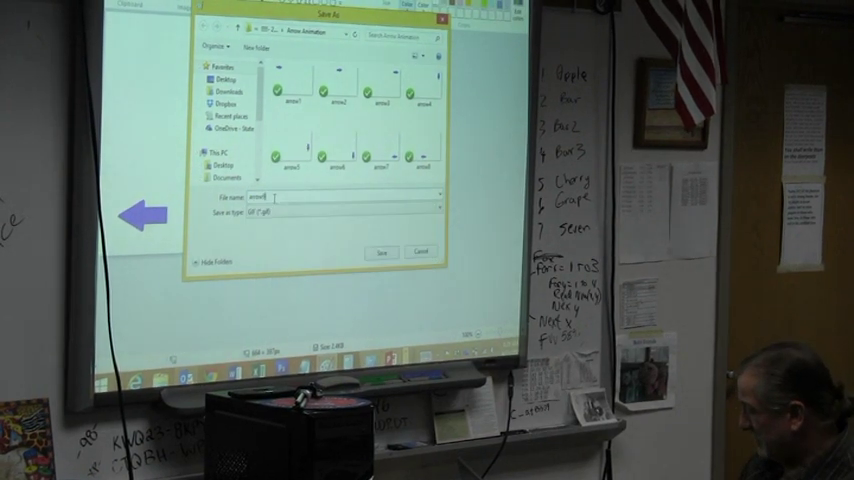
{"action": "key", "text": "Return"}
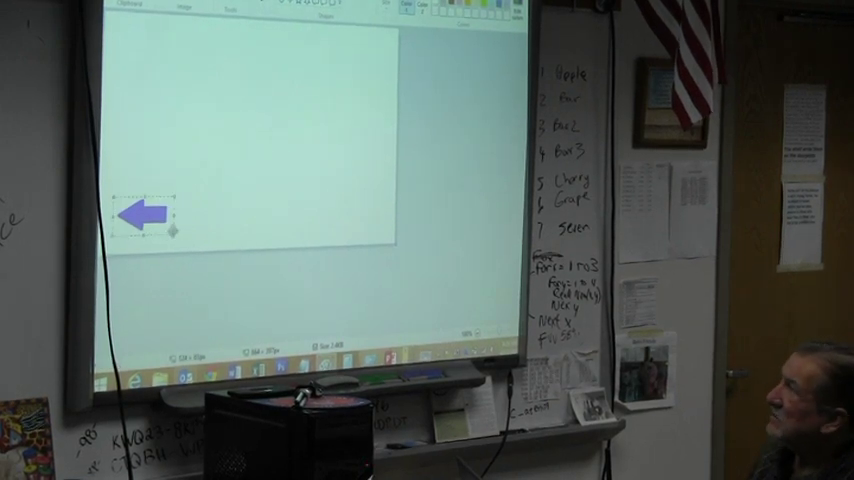
Rotate the arrow to point up, nudge it up the left edge, and save it as arrow10
{"action": "left_click", "coordinate": [200, 3]}
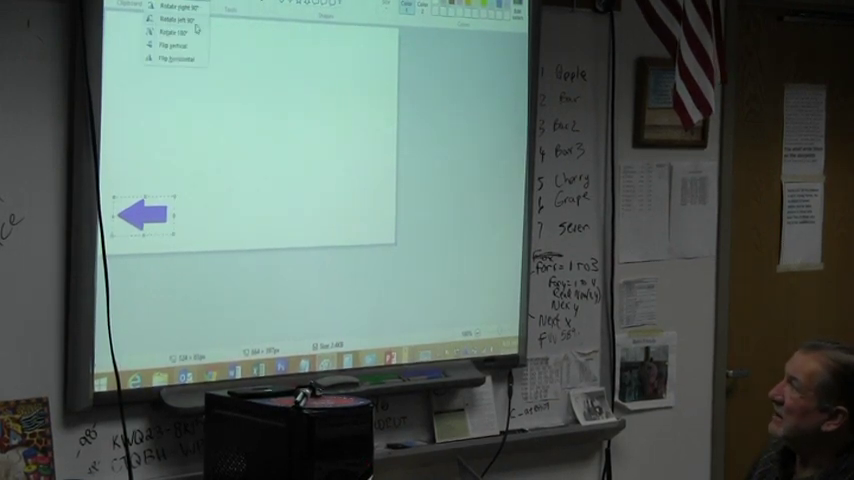
{"action": "left_click", "coordinate": [178, 19]}
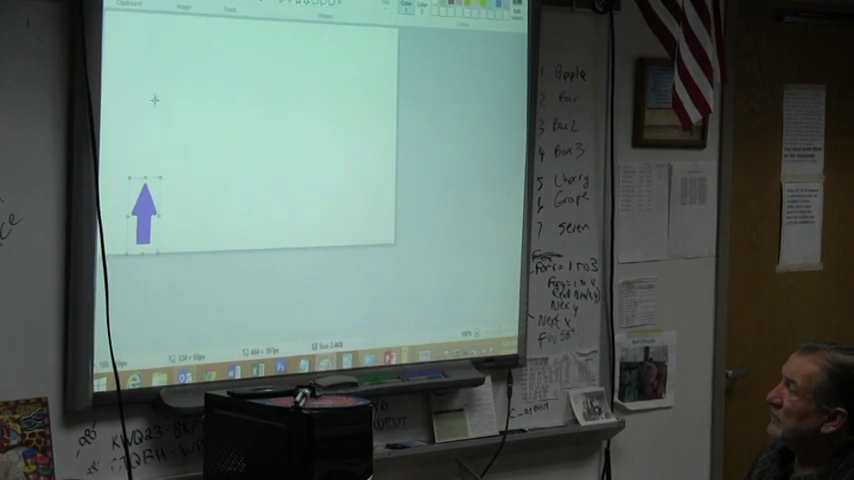
{"action": "left_click_drag", "start_coordinate": [147, 205], "coordinate": [127, 190]}
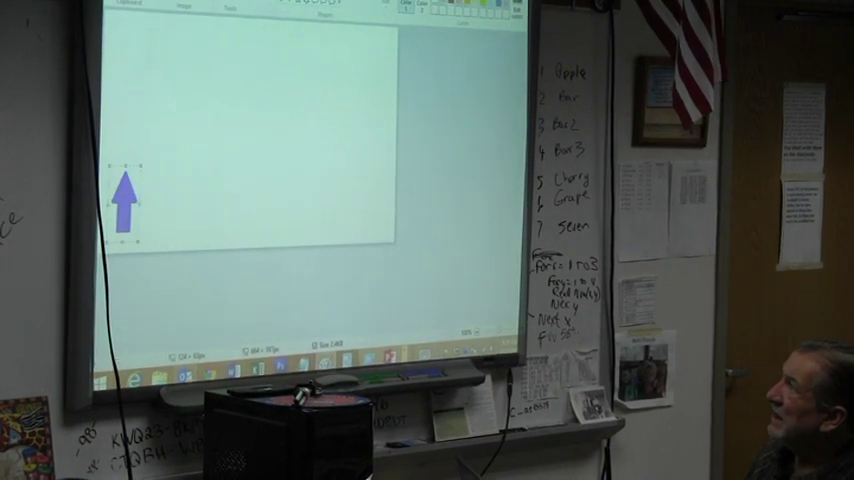
{"action": "left_click", "coordinate": [128, 6]}
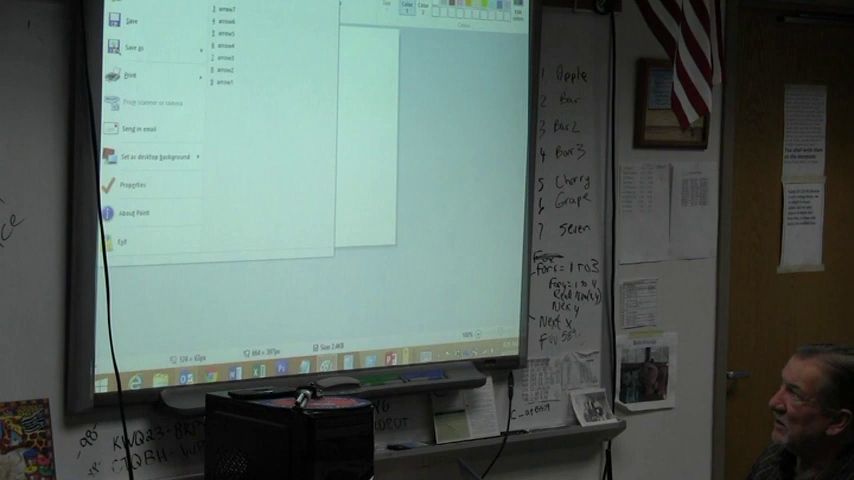
{"action": "left_click", "coordinate": [133, 48]}
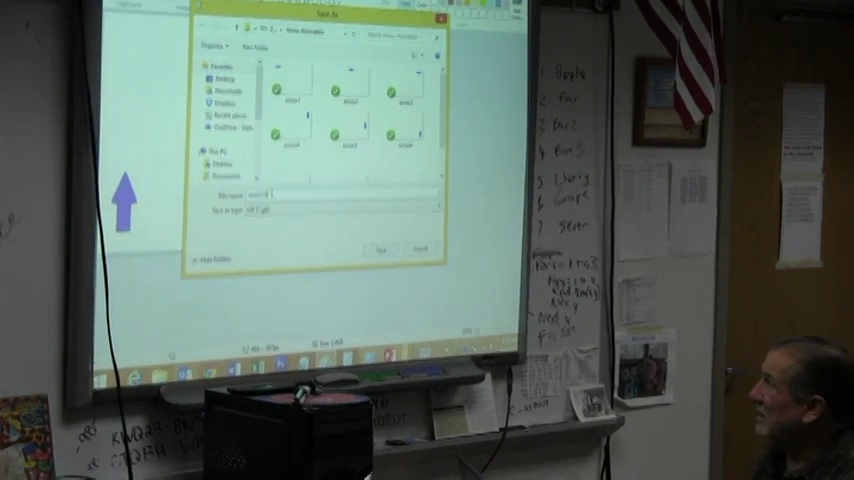
{"action": "key", "text": "Return"}
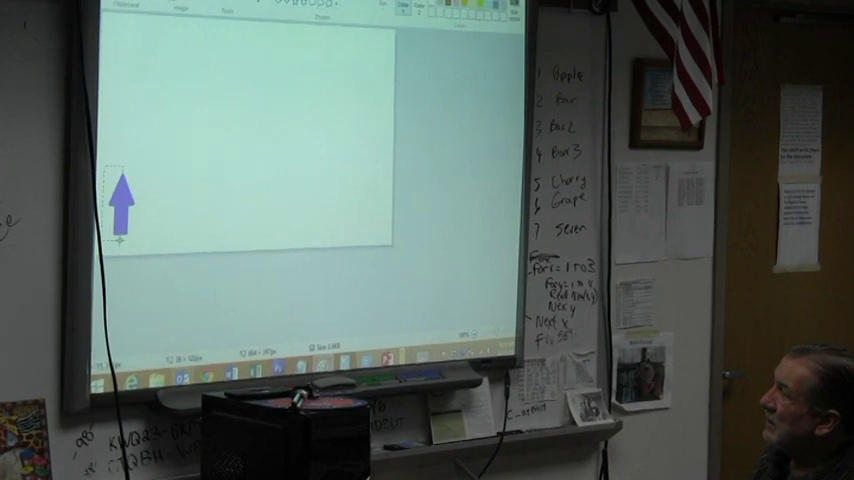
Move the upward arrow to the top-left corner and save it as arrow11
{"action": "left_click_drag", "start_coordinate": [104, 168], "coordinate": [141, 237]}
{"action": "left_click_drag", "start_coordinate": [120, 205], "coordinate": [125, 122]}
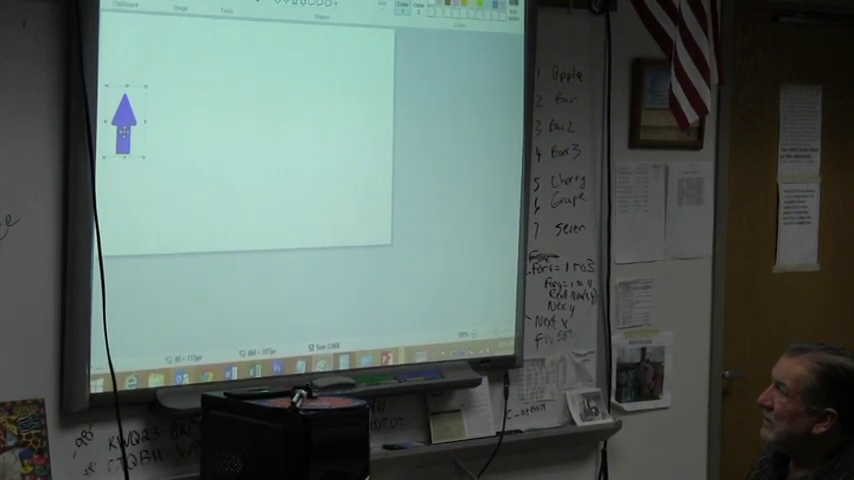
{"action": "left_click_drag", "start_coordinate": [123, 120], "coordinate": [129, 80]}
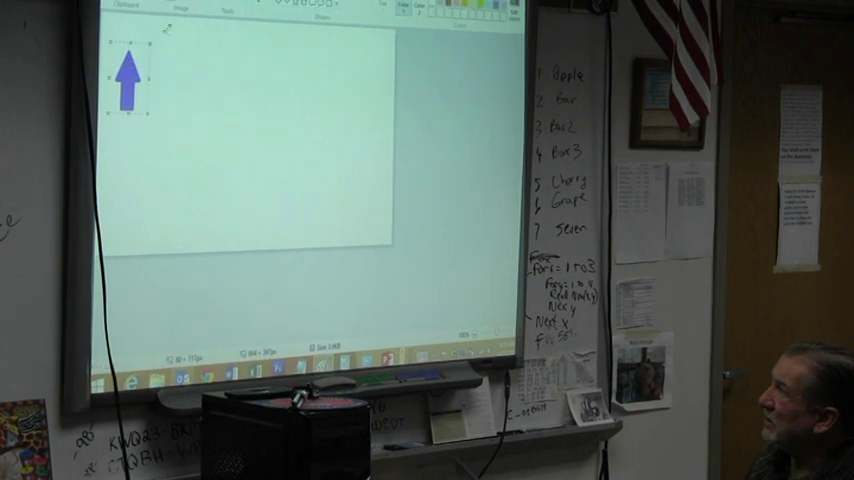
{"action": "left_click", "coordinate": [110, 6]}
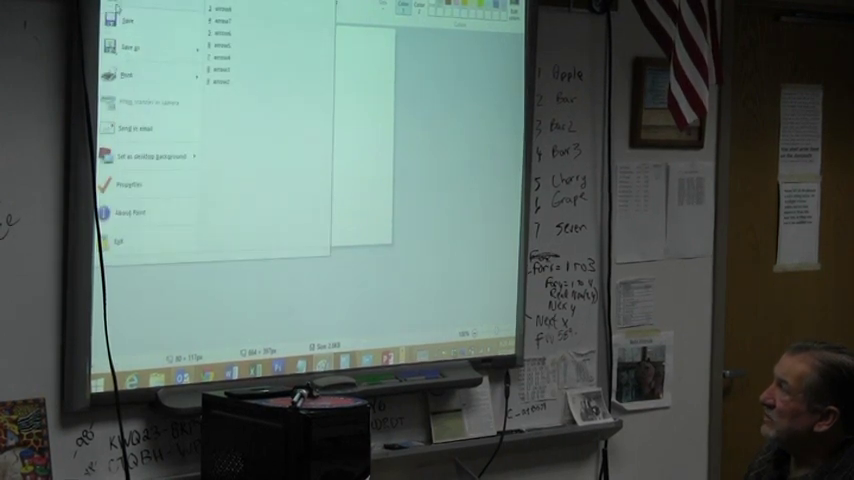
{"action": "left_click", "coordinate": [128, 48]}
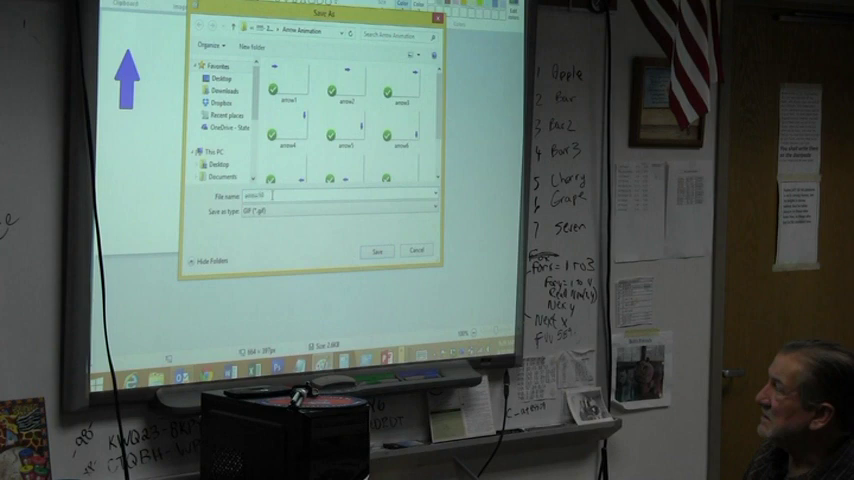
{"action": "left_click", "coordinate": [377, 251]}
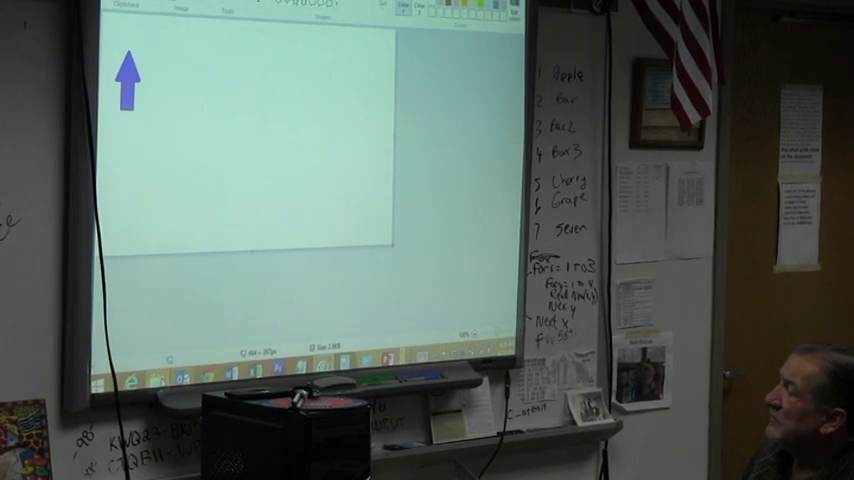
Open a maximized File Explorer at Dropbox > 2nd Period > Arrow Animation
{"action": "key", "text": "super+e"}
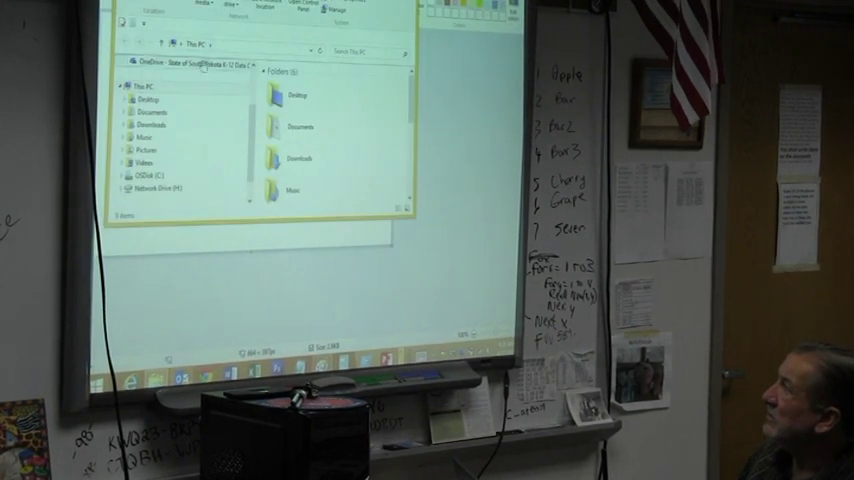
{"action": "double_click", "coordinate": [250, 62]}
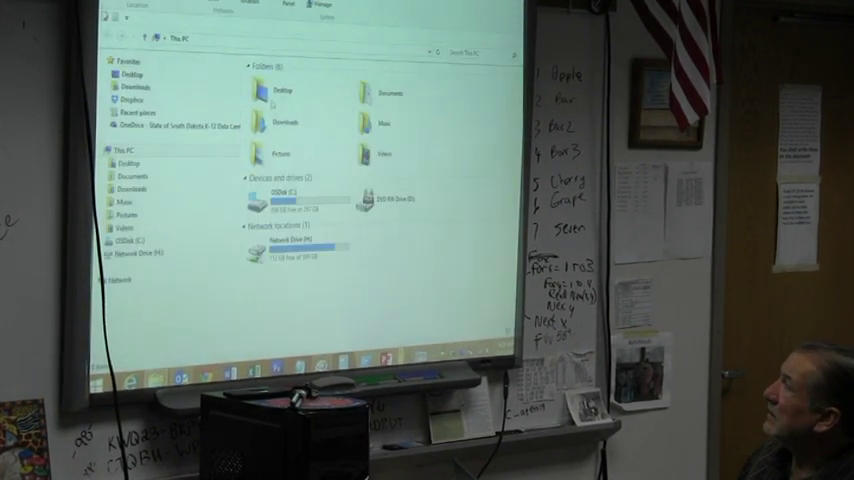
{"action": "left_click", "coordinate": [133, 98]}
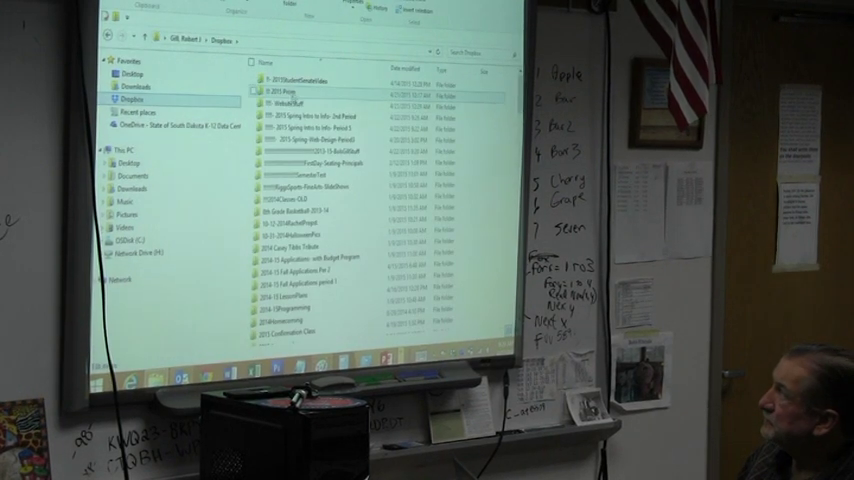
{"action": "double_click", "coordinate": [320, 116]}
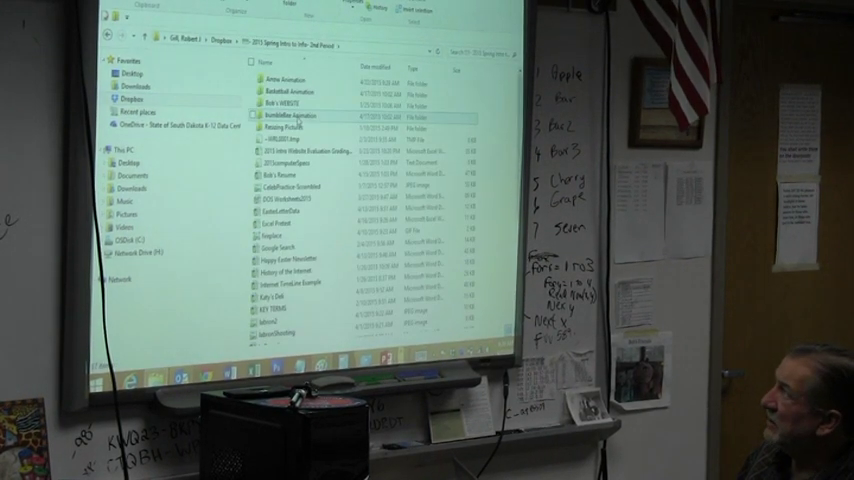
{"action": "double_click", "coordinate": [285, 79]}
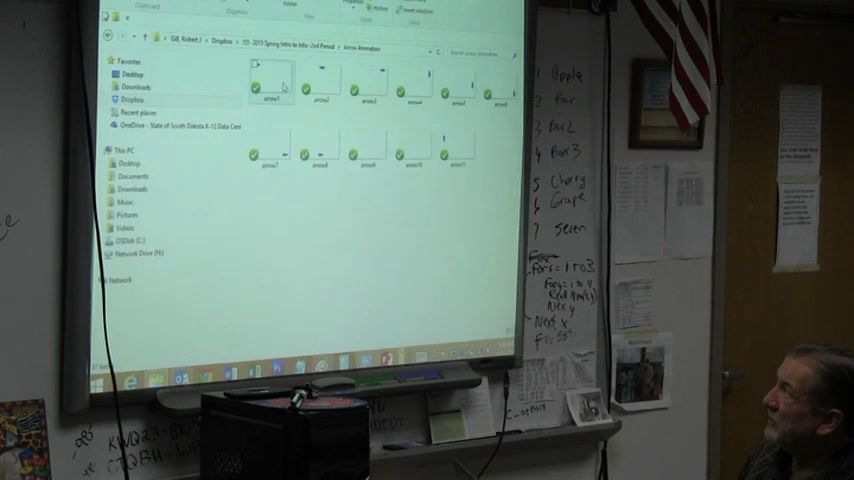
Bring up the Open with program choices for arrow1
{"action": "right_click", "coordinate": [272, 82]}
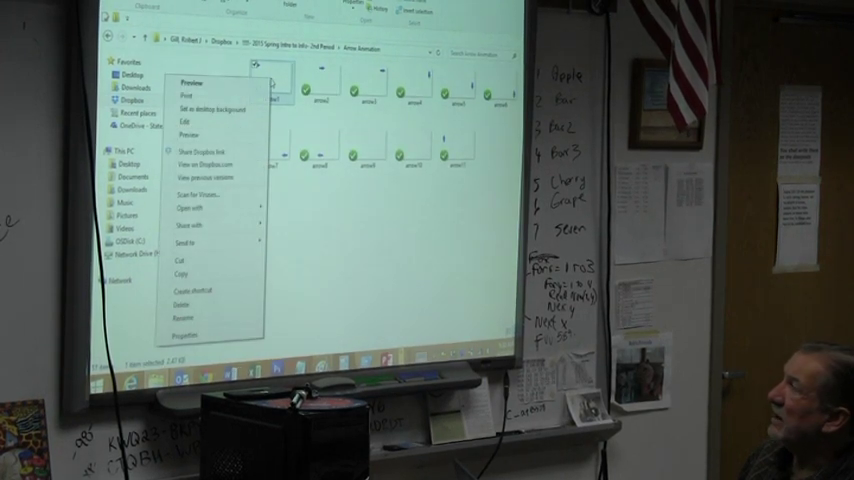
{"action": "mouse_move", "coordinate": [190, 207]}
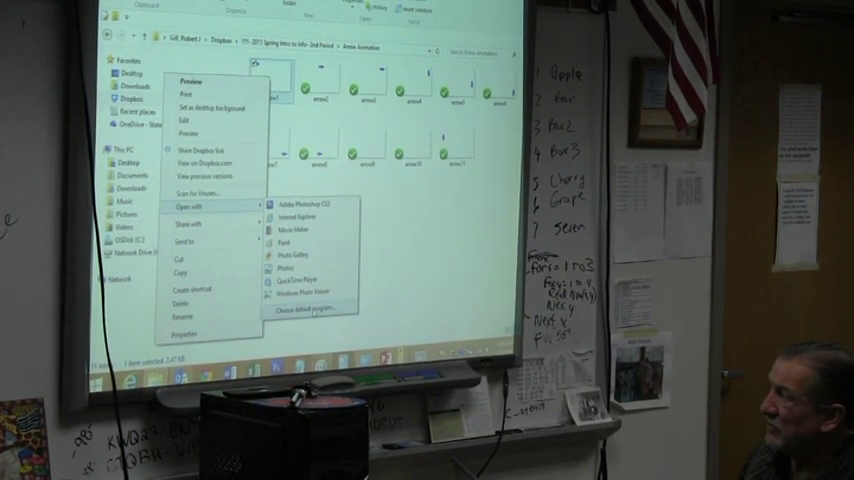
{"action": "left_click", "coordinate": [310, 293]}
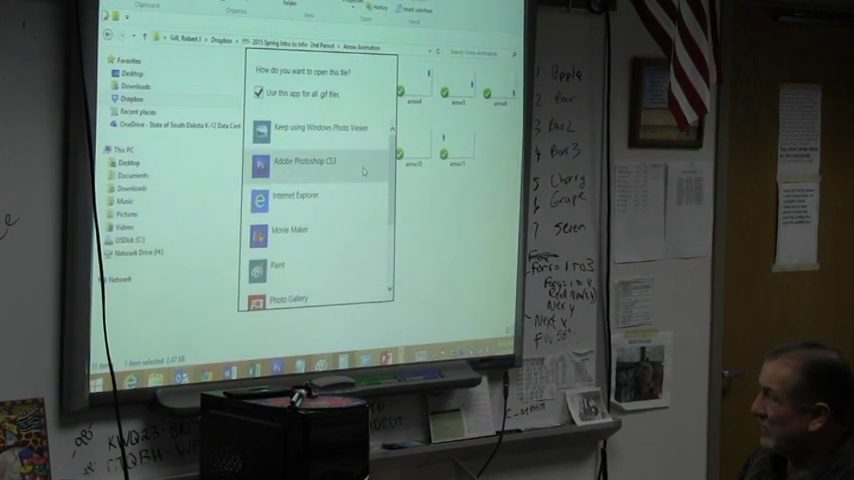
{"action": "left_click", "coordinate": [320, 128]}
{"action": "right_click", "coordinate": [268, 85]}
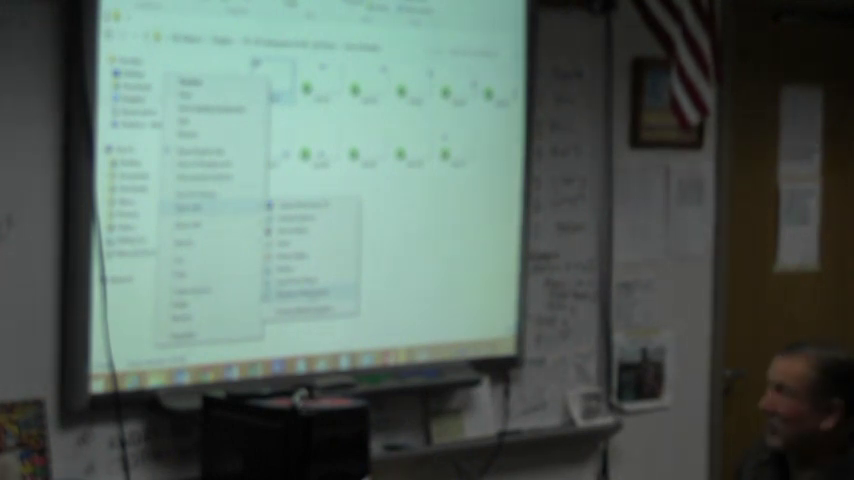
Open arrow1 in Windows Photo Viewer
{"action": "left_click", "coordinate": [300, 295]}
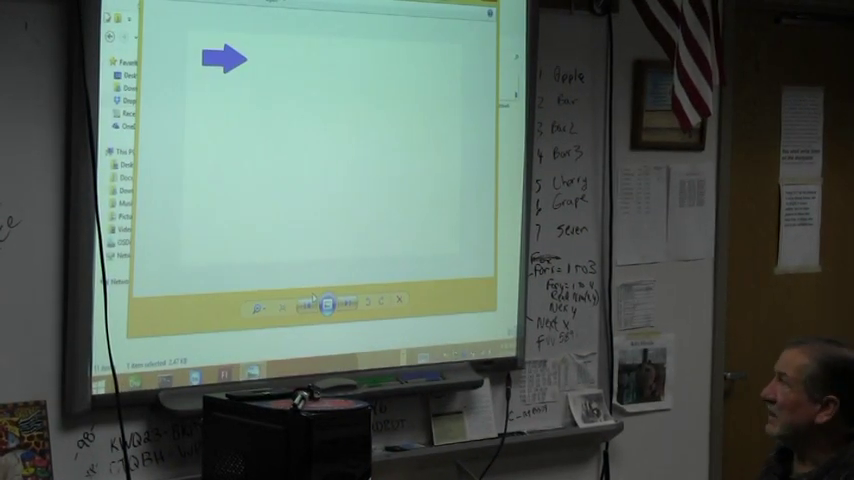